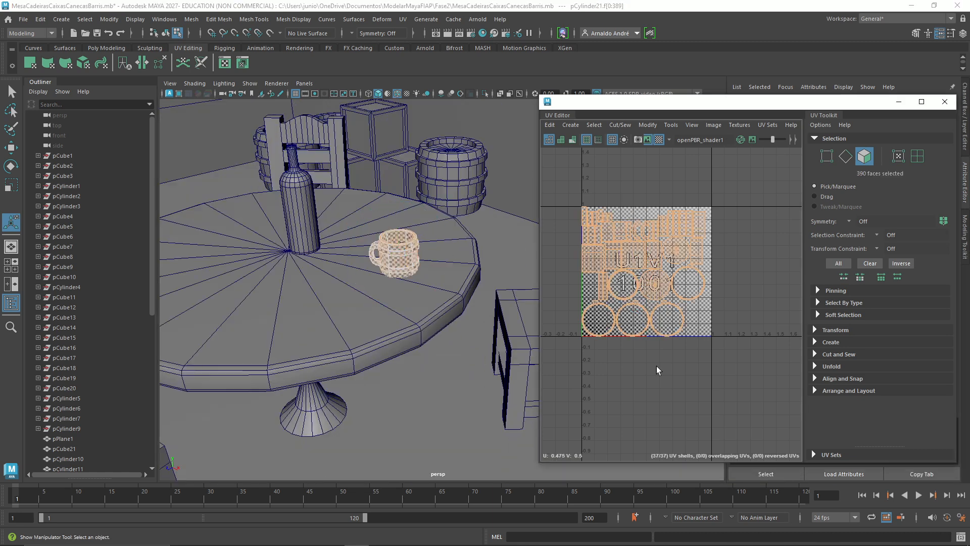
# Step: Apply automatic UV mapping to the bottle on the round table
pyautogui.scroll(-3, 355, 301)
pyautogui.doubleClick(294, 206)
pyautogui.click(84, 63)
pyautogui.scroll(-6, 283, 349)
pyautogui.scroll(6, 377, 260)
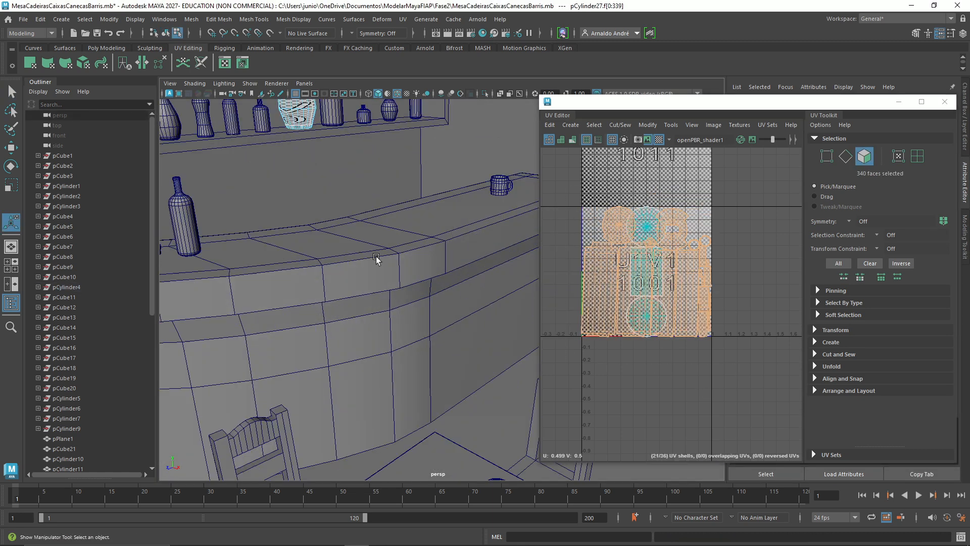
# Step: Apply automatic UV mapping to three bottles on the wall shelf, one after another
pyautogui.doubleClick(329, 130)
pyautogui.click(84, 63)
pyautogui.press('q')
pyautogui.click(279, 147)
pyautogui.click(84, 64)
pyautogui.click(238, 138)
pyautogui.click(83, 63)
# Step: Apply automatic UV mapping to two more bottles on the wall shelf
pyautogui.click(414, 136)
pyautogui.click(83, 64)
pyautogui.click(374, 126)
pyautogui.click(446, 123)
pyautogui.click(83, 63)
# Step: Apply automatic UV mapping to further props around the bar scene and close the UV Editor
pyautogui.scroll(-6, 384, 227)
pyautogui.click(304, 237)
pyautogui.click(84, 63)
pyautogui.scroll(5, 384, 227)
pyautogui.click(267, 196)
pyautogui.scroll(-5, 354, 253)
pyautogui.doubleClick(340, 319)
pyautogui.click(83, 63)
pyautogui.doubleClick(521, 271)
pyautogui.scroll(-5, 437, 364)
pyautogui.scroll(-3, 437, 364)
pyautogui.click(944, 102)
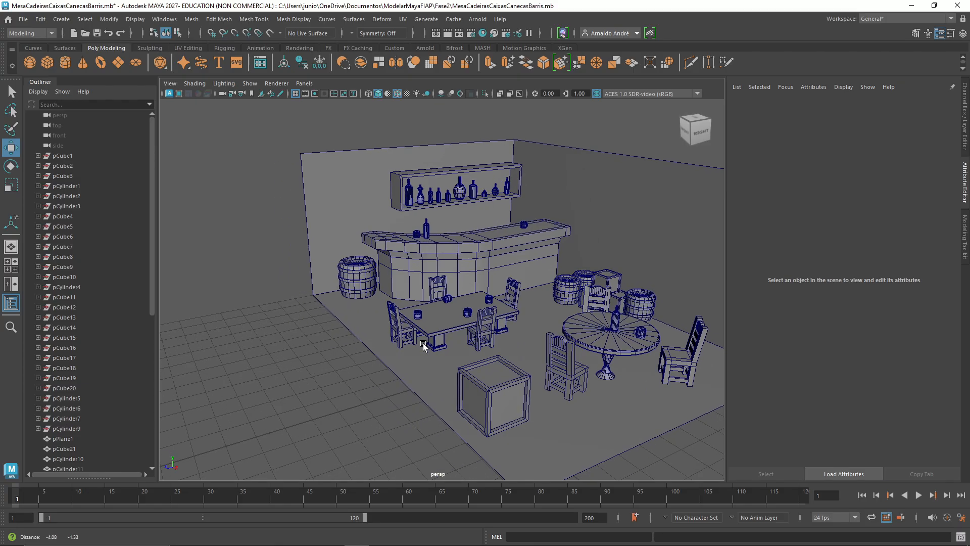
# Step: Select the large crate as a whole object, view its UV layout in the UV Editor and close the editor
pyautogui.keyDown('alt'); pyautogui.moveTo(372, 343); pyautogui.dragTo(374, 306); pyautogui.keyUp('alt')
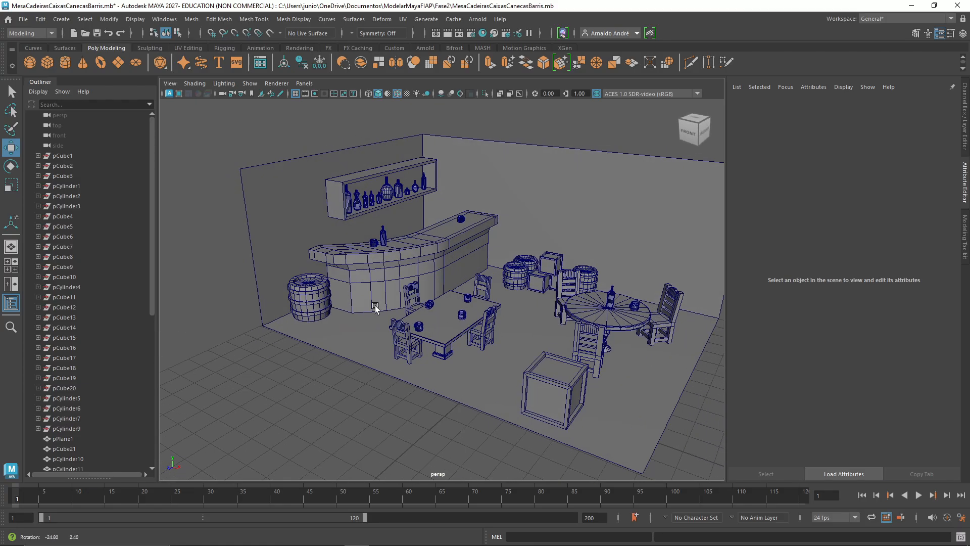
pyautogui.keyDown('alt'); pyautogui.moveTo(444, 383); pyautogui.dragTo(413, 364, button='right'); pyautogui.keyUp('alt')
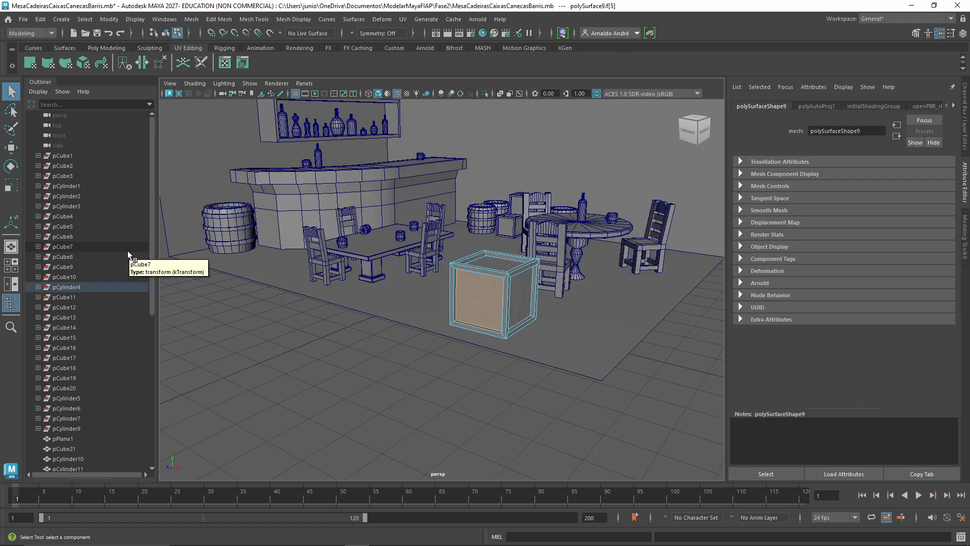
pyautogui.click(522, 299)
pyautogui.click(370, 362)
pyautogui.click(489, 307)
pyautogui.press('F8')
pyautogui.click(242, 63)
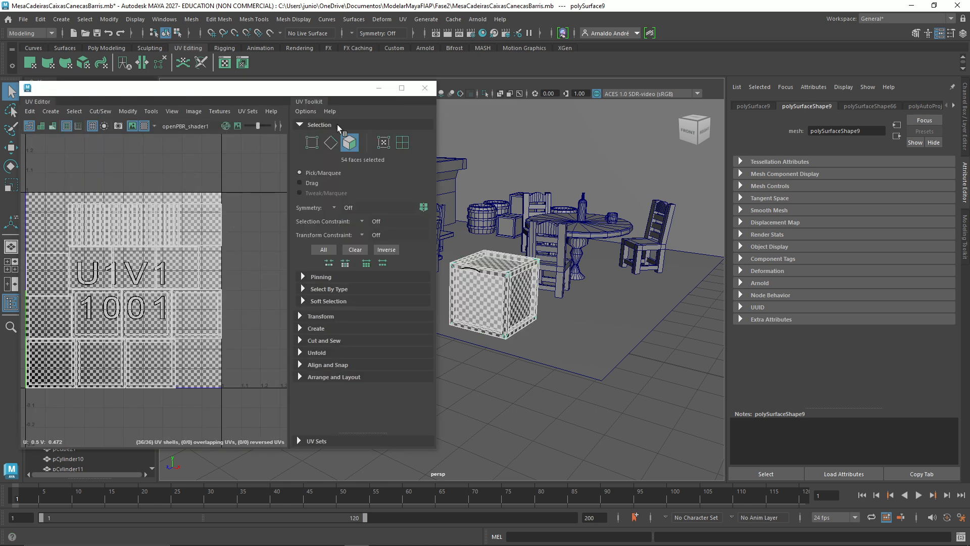
pyautogui.click(425, 88)
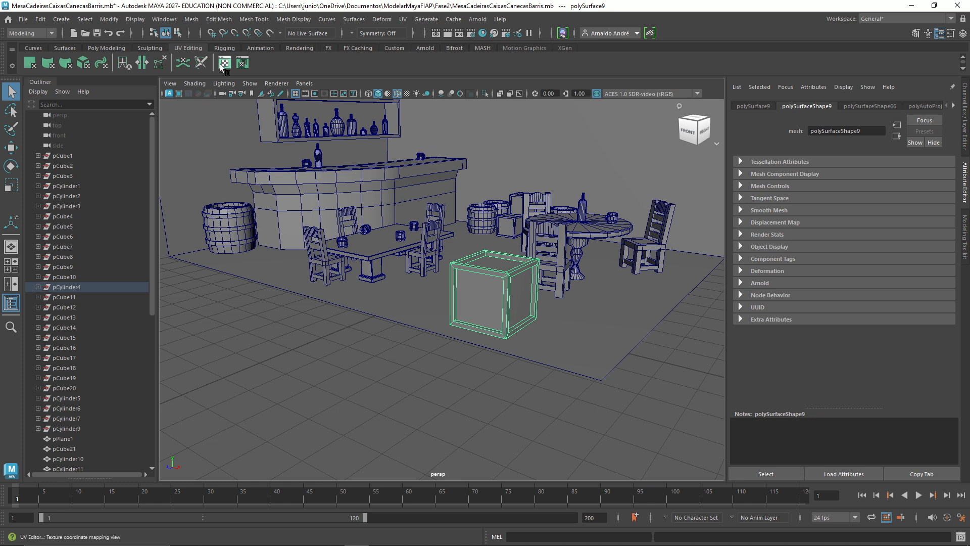
pyautogui.click(185, 68)
pyautogui.hotkey('ctrl', 'z')
pyautogui.hotkey('ctrl', 'z')
pyautogui.hotkey('ctrl', 'z')
pyautogui.hotkey('ctrl', 'z')
pyautogui.hotkey('ctrl', 'z')
pyautogui.hotkey('ctrl', 'z')
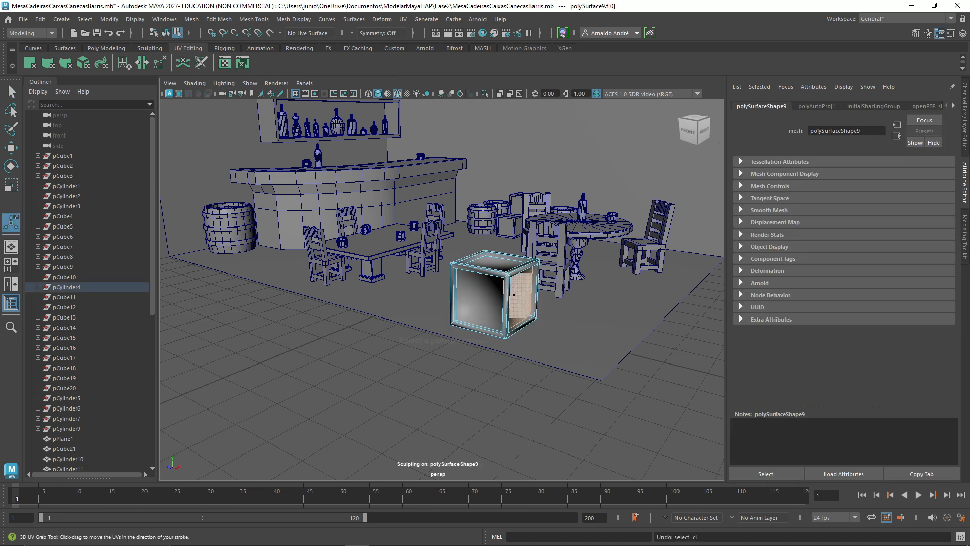
# Step: Check the crate's checker display in the UV Editor, close the editor and return to the Select tool
pyautogui.click(227, 64)
pyautogui.click(141, 128)
pyautogui.click(142, 127)
pyautogui.click(425, 88)
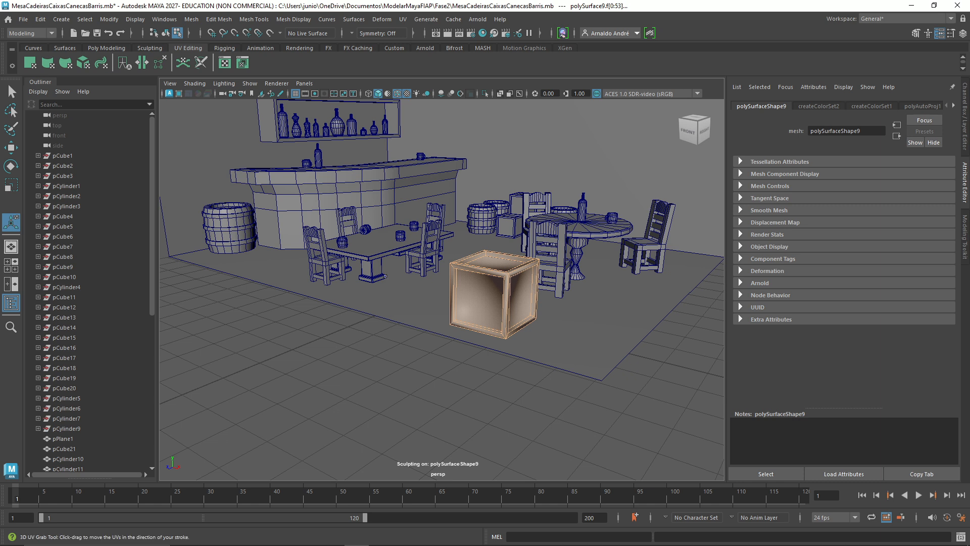
pyautogui.click(11, 92)
pyautogui.click(367, 246)
pyautogui.click(305, 134)
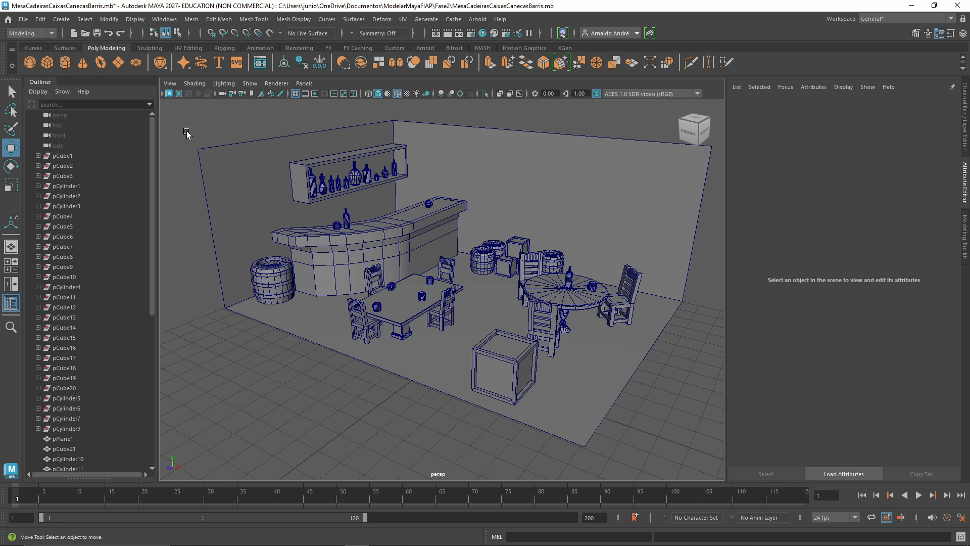
# Step: Select the large crate and open its UV layout in the UV Editor, moving the window clear of the crate
pyautogui.click(181, 49)
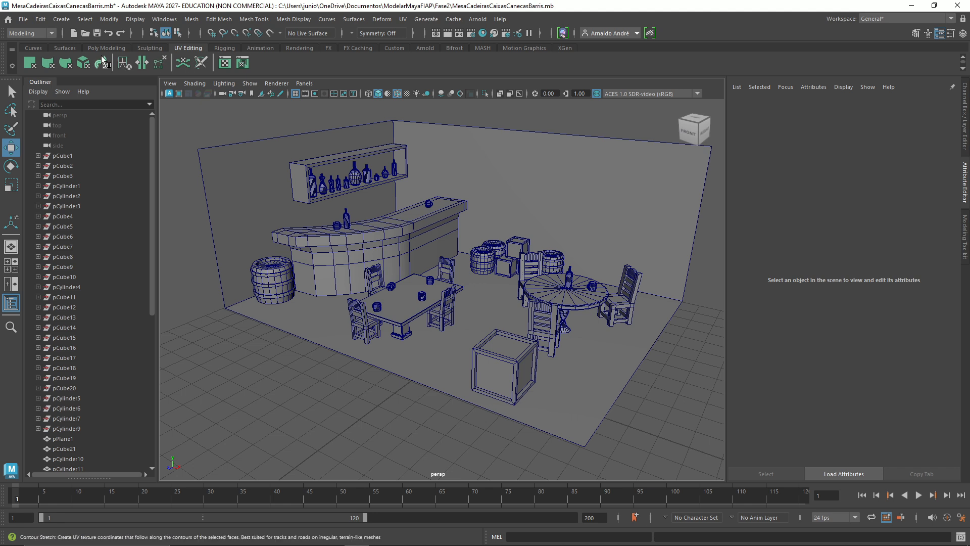
pyautogui.click(498, 368)
pyautogui.scroll(3, 593, 377)
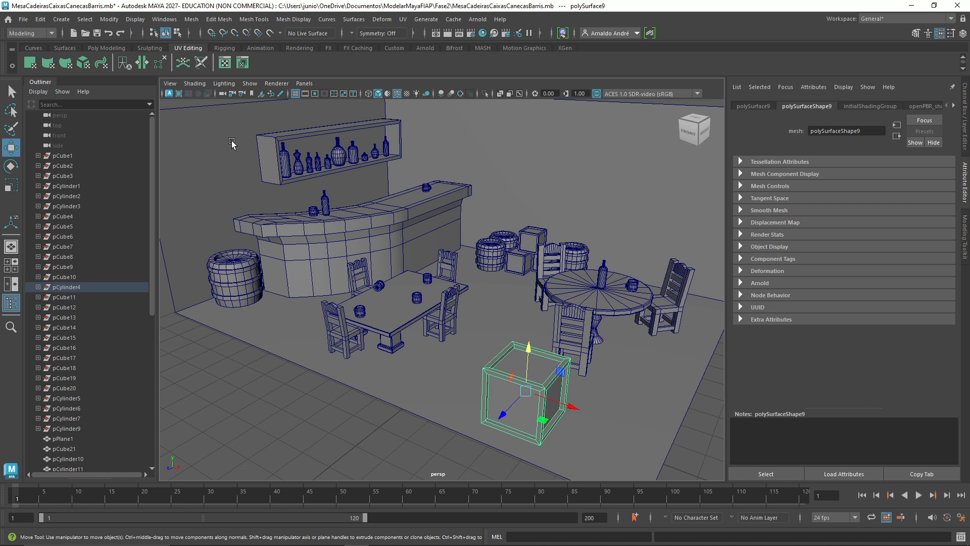
pyautogui.click(225, 63)
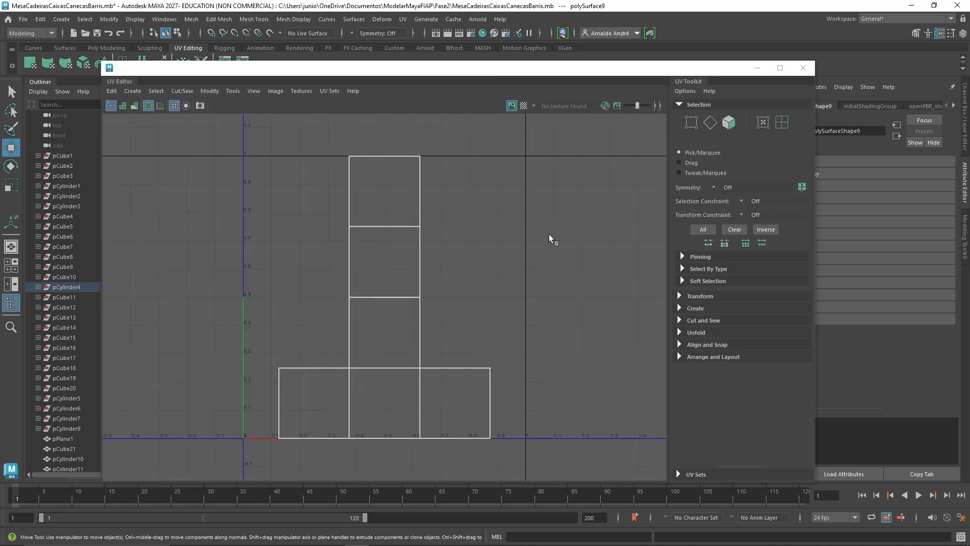
pyautogui.moveTo(110, 67); pyautogui.dragTo(430, 146)
pyautogui.moveTo(521, 151); pyautogui.dragTo(654, 57)
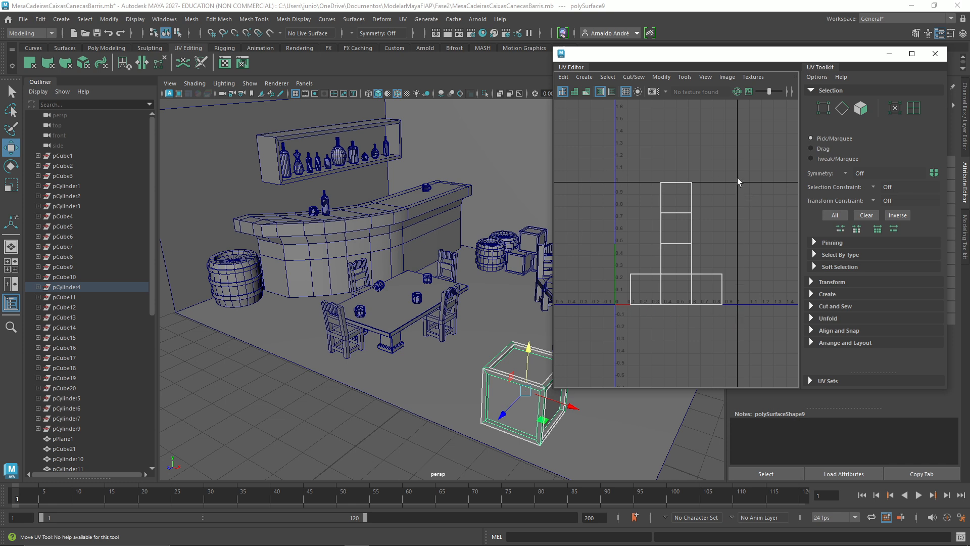
# Step: Examine how the crate's cross-shaped default UV layout sits within the UV grid
pyautogui.scroll(-4, 693, 250)
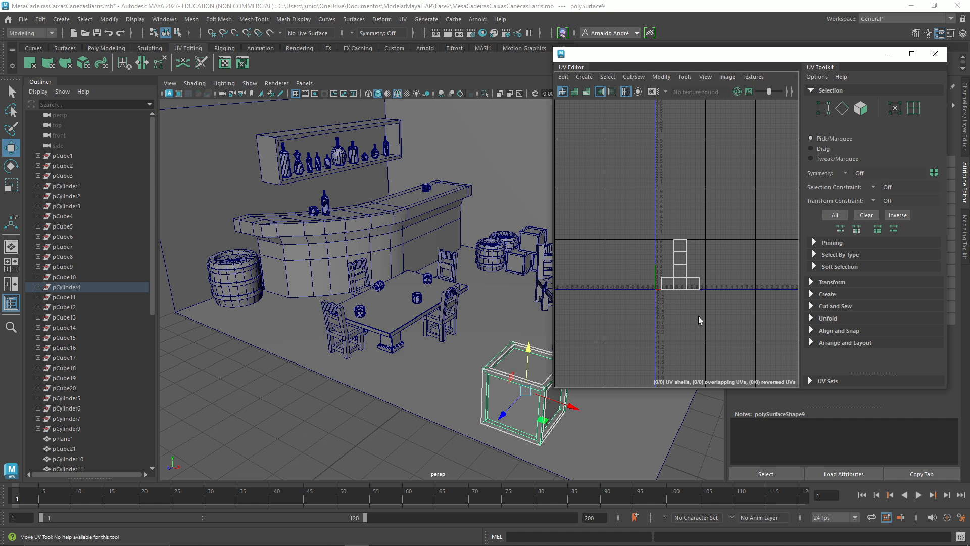
pyautogui.scroll(-2, 698, 316)
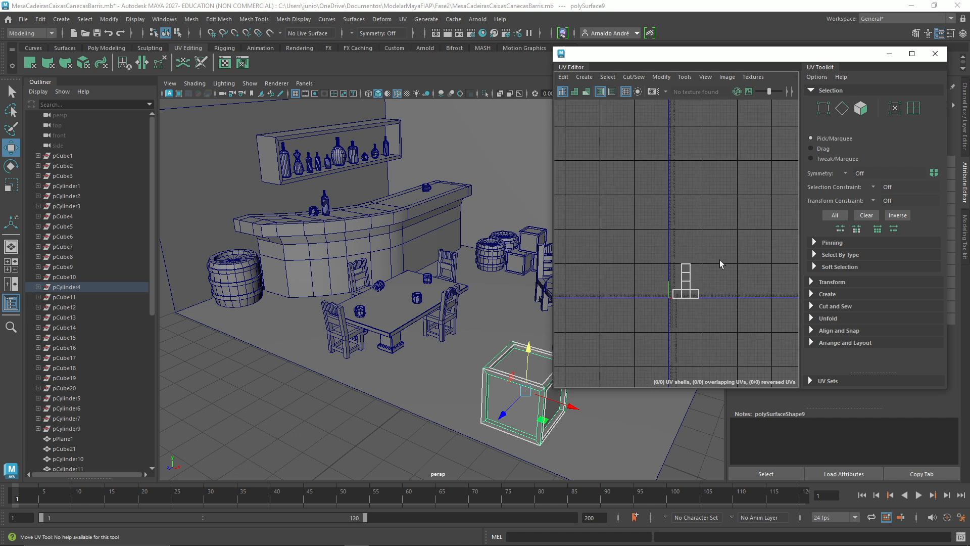
pyautogui.scroll(4, 693, 323)
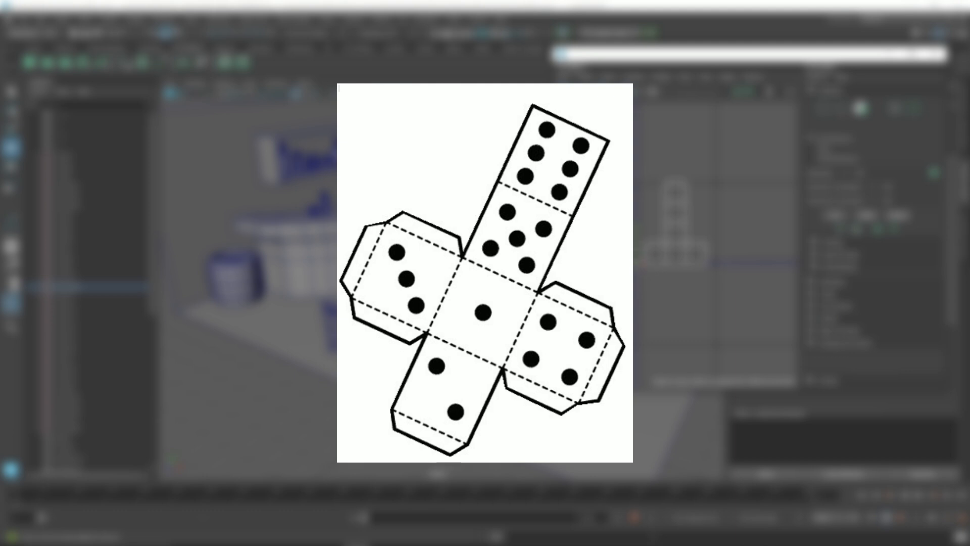
pyautogui.scroll(2, 653, 274)
pyautogui.scroll(3, 659, 282)
pyautogui.scroll(-2, 657, 266)
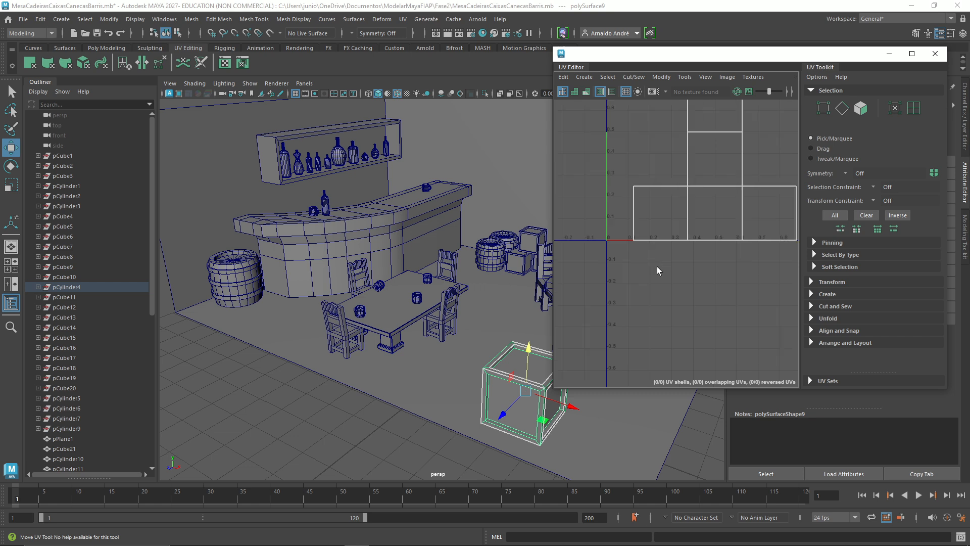
pyautogui.scroll(-2, 660, 265)
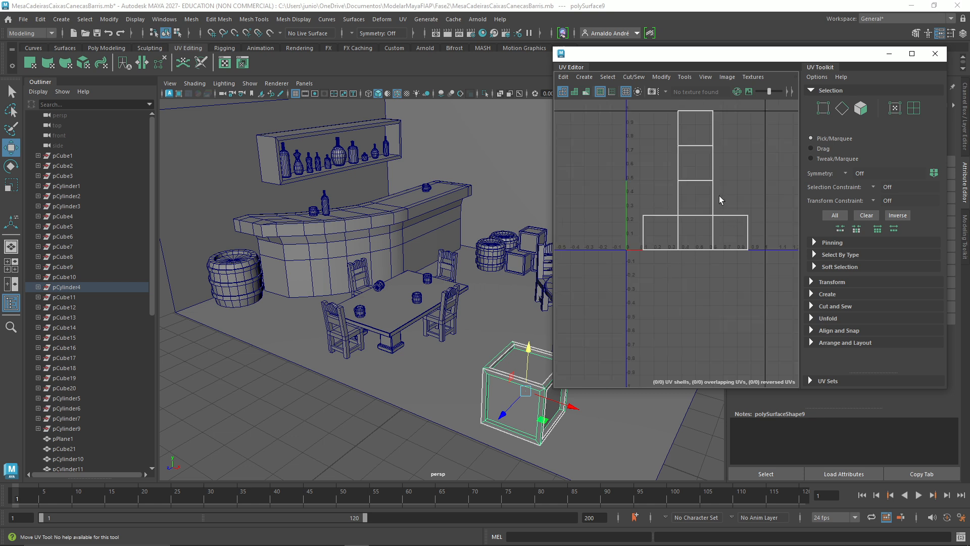
pyautogui.keyDown('alt'); pyautogui.moveTo(719, 196); pyautogui.dragTo(697, 239, button='middle'); pyautogui.keyUp('alt')
pyautogui.scroll(3, 696, 255)
pyautogui.scroll(-2, 696, 254)
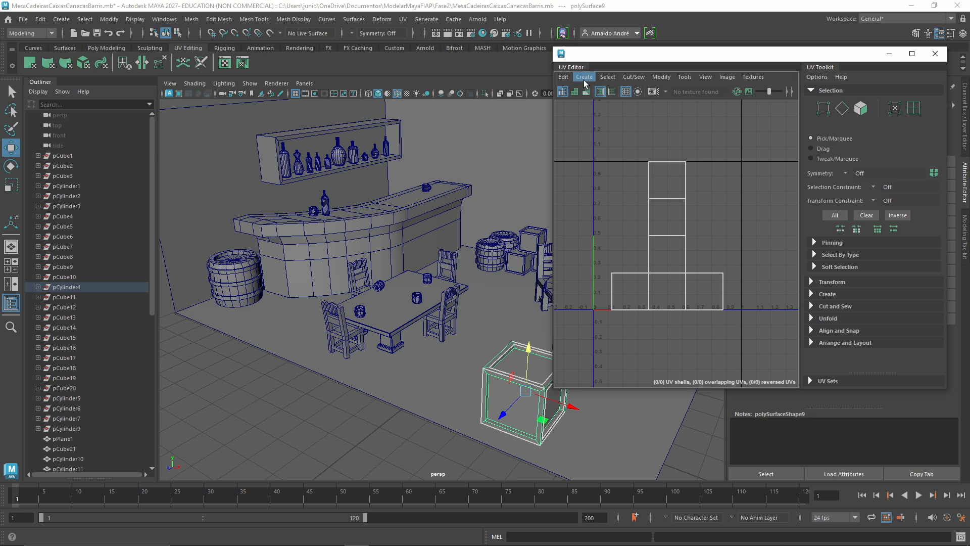
# Step: Apply automatic UV mapping to the large crate and display the Checker Map texture on it
pyautogui.moveTo(686, 59); pyautogui.dragTo(722, 51)
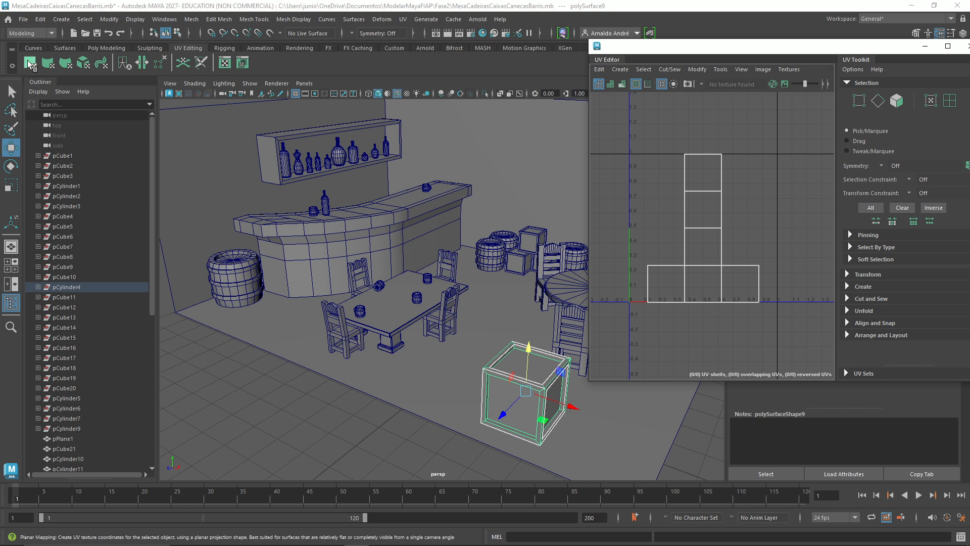
pyautogui.click(83, 66)
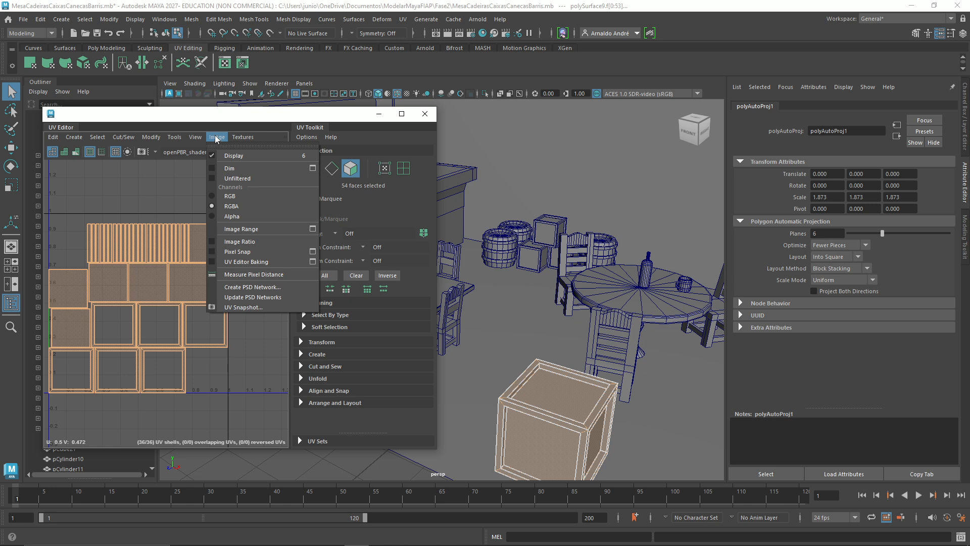
pyautogui.moveTo(240, 137)
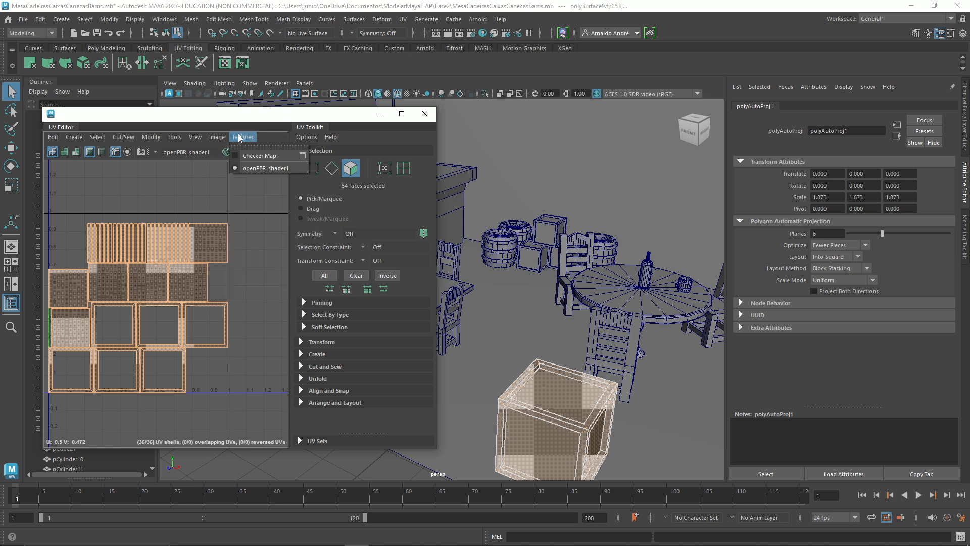
pyautogui.click(236, 155)
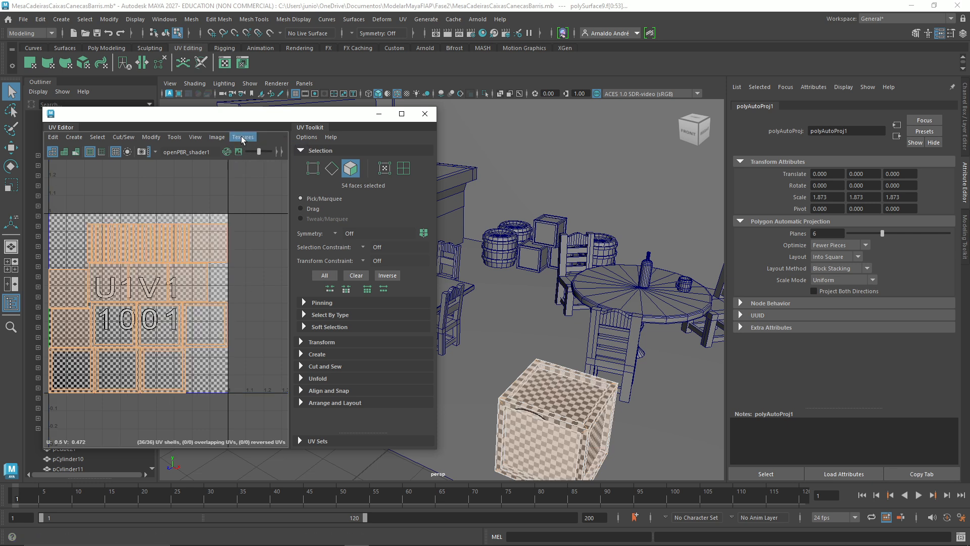
pyautogui.click(242, 137)
pyautogui.click(251, 156)
pyautogui.click(244, 137)
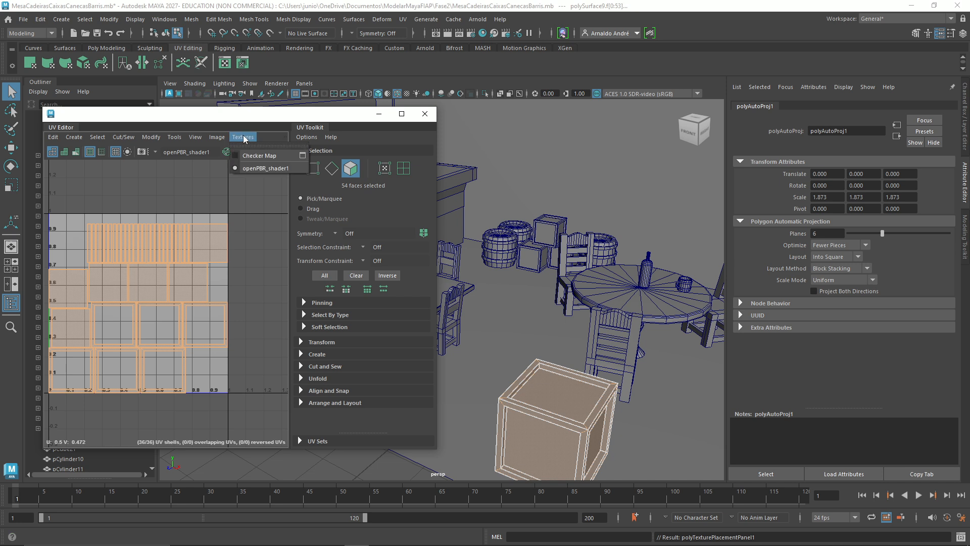
pyautogui.click(247, 157)
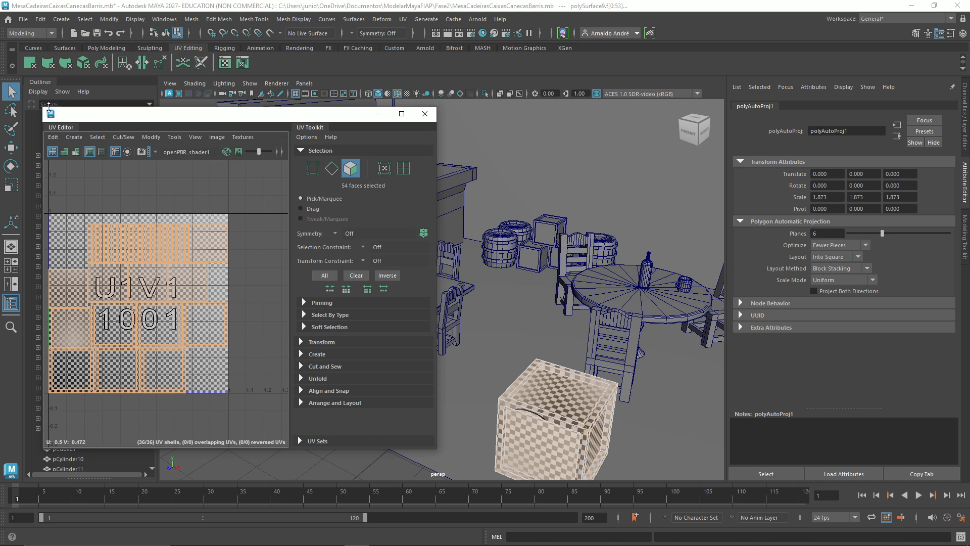
# Step: Enlarge the UV Editor window and examine the checker pattern on the crate's faces from several angles
pyautogui.moveTo(43, 107); pyautogui.dragTo(21, 81)
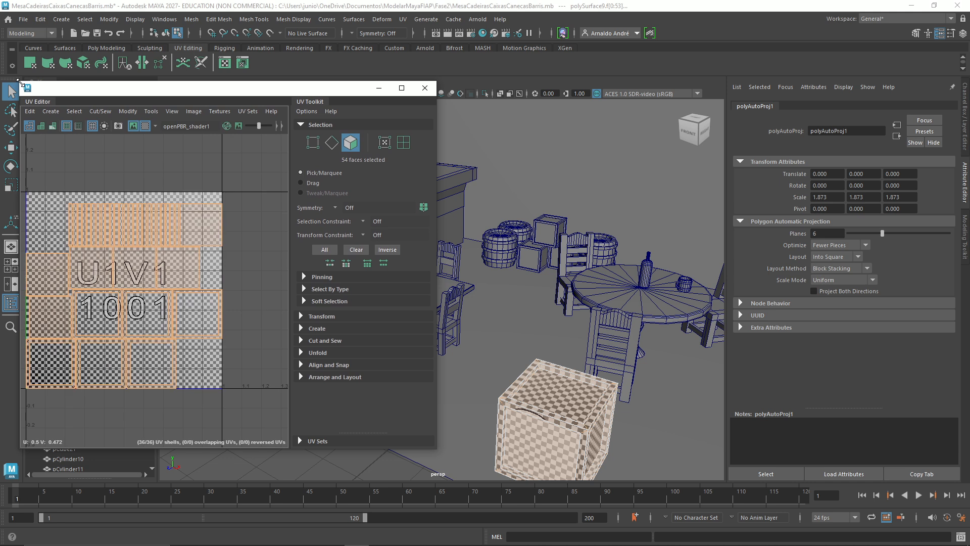
pyautogui.click(197, 244)
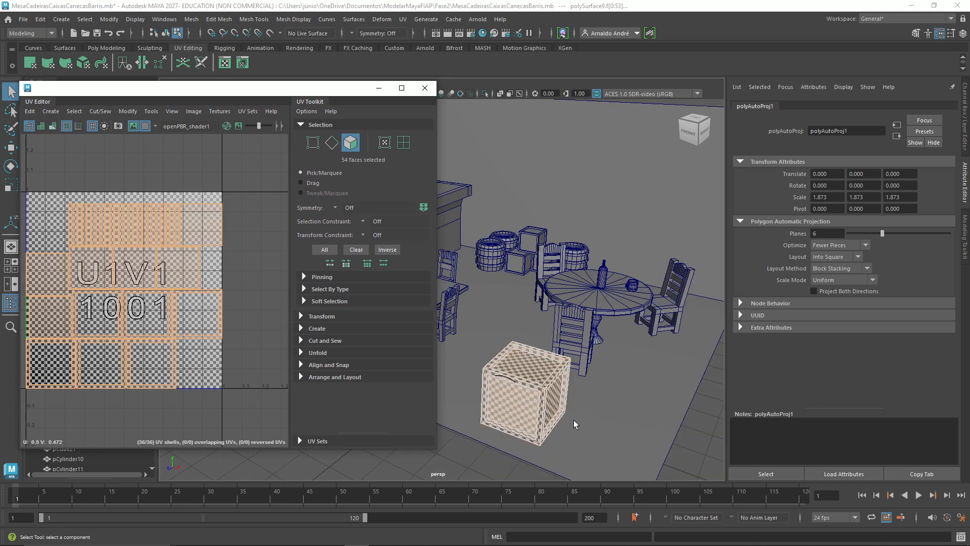
pyautogui.scroll(-3, 571, 411)
pyautogui.scroll(5, 574, 419)
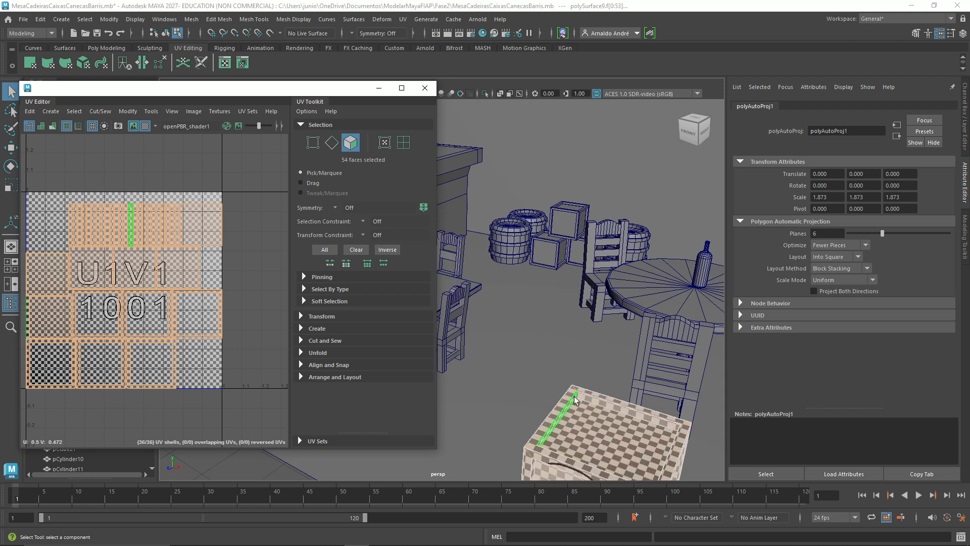
pyautogui.keyDown('alt'); pyautogui.moveTo(575, 433); pyautogui.dragTo(558, 310, button='middle'); pyautogui.keyUp('alt')
pyautogui.scroll(2, 603, 373)
pyautogui.keyDown('alt'); pyautogui.moveTo(632, 381); pyautogui.dragTo(611, 331); pyautogui.keyUp('alt')
pyautogui.keyDown('alt'); pyautogui.moveTo(611, 330); pyautogui.dragTo(658, 336, button='middle'); pyautogui.keyUp('alt')
pyautogui.keyDown('alt'); pyautogui.moveTo(604, 298); pyautogui.dragTo(588, 297); pyautogui.keyUp('alt')
pyautogui.keyDown('alt'); pyautogui.moveTo(589, 297); pyautogui.dragTo(629, 318, button='middle'); pyautogui.keyUp('alt')
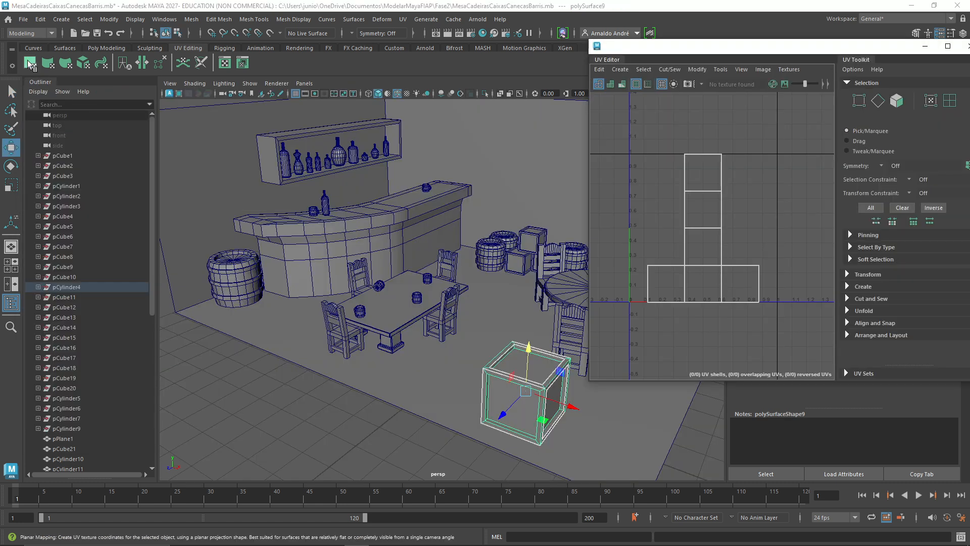
# Step: Run automatic UV mapping on the selected crate and inspect its UV shells
pyautogui.click(82, 63)
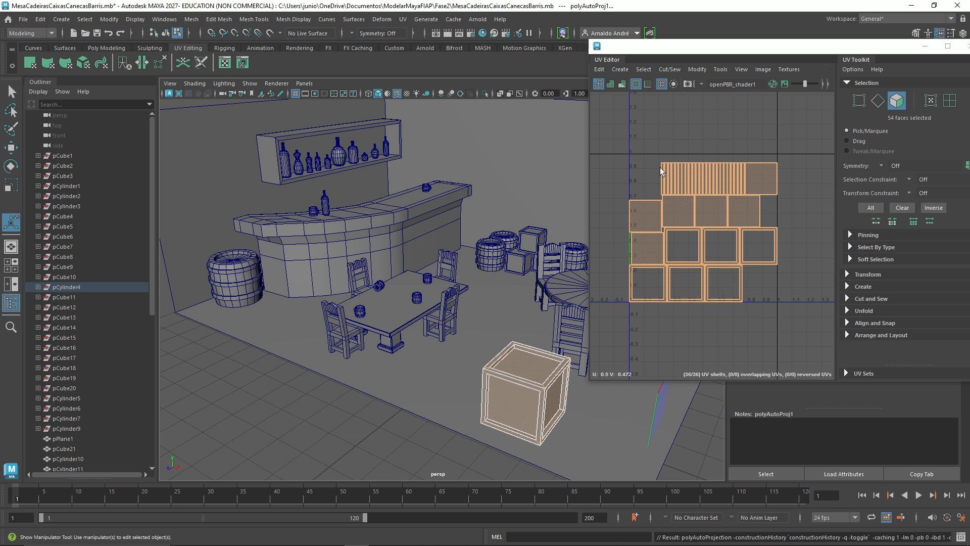
pyautogui.scroll(4, 554, 407)
pyautogui.scroll(-2, 554, 402)
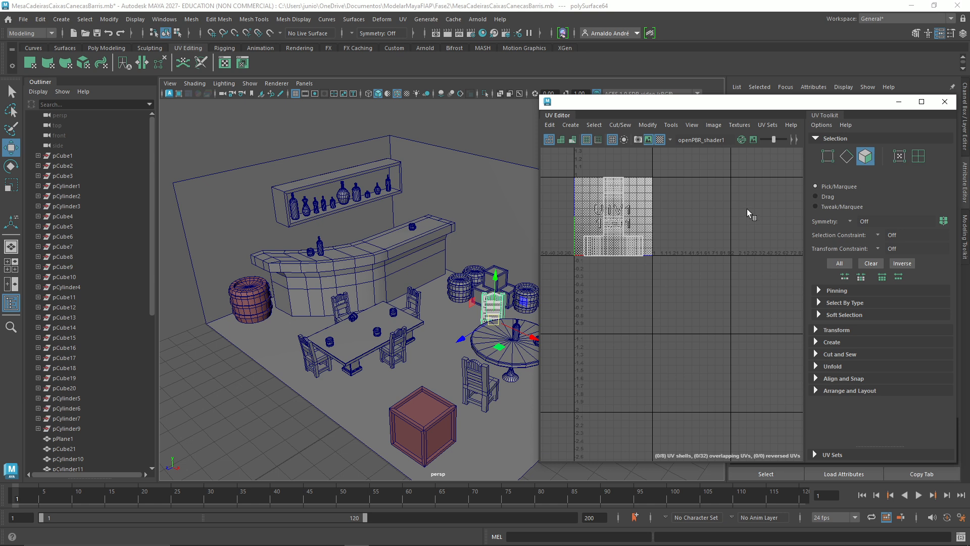
# Step: Apply automatic UV mapping to the selected chair behind the round table
pyautogui.scroll(2, 692, 237)
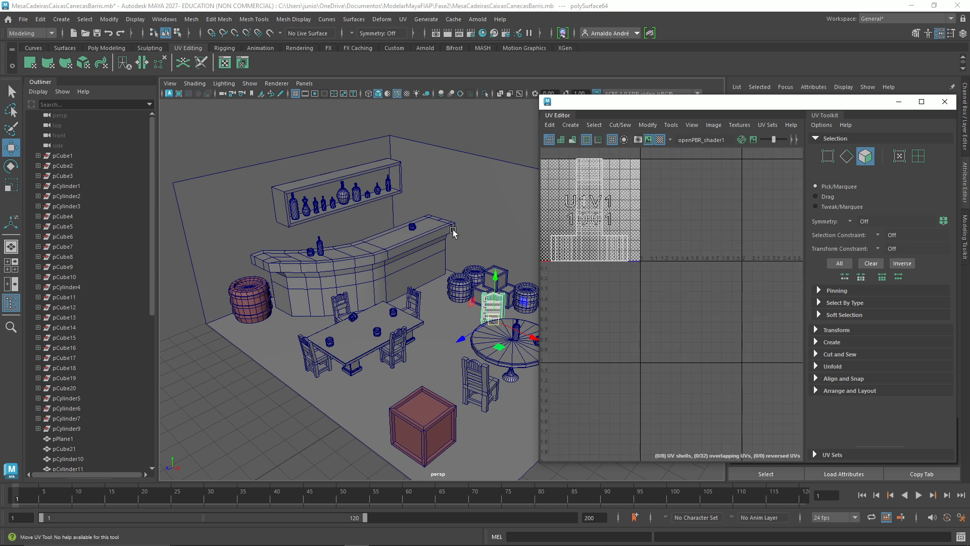
pyautogui.click(83, 62)
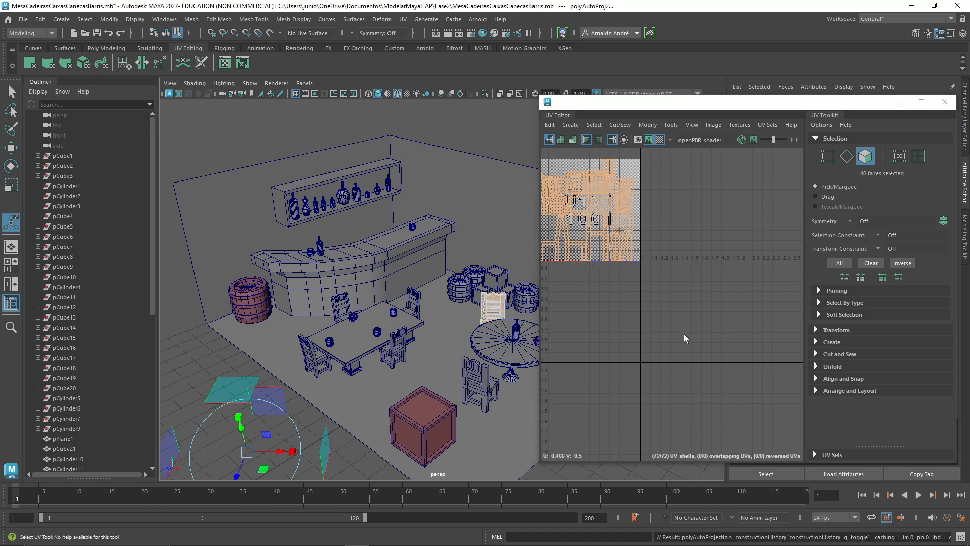
pyautogui.scroll(3, 514, 352)
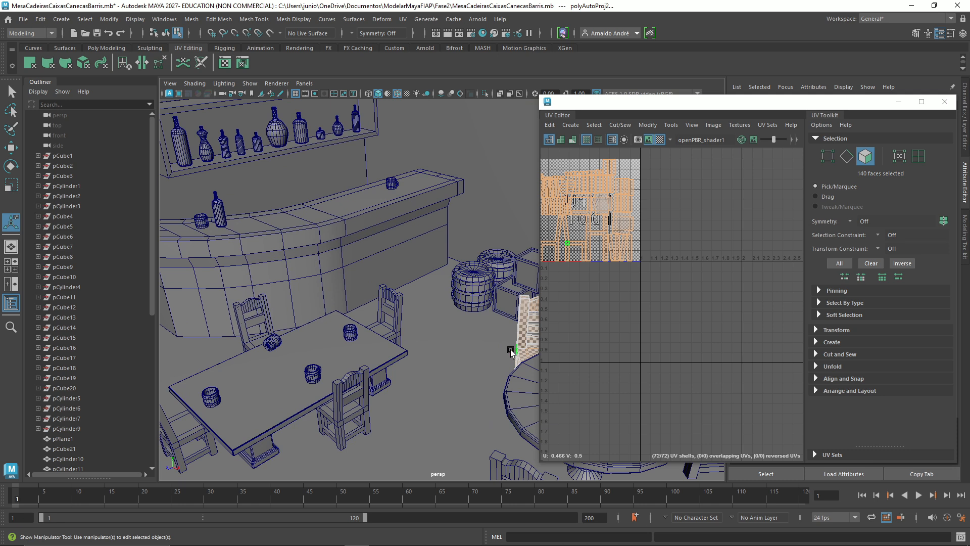
pyautogui.scroll(-4, 511, 352)
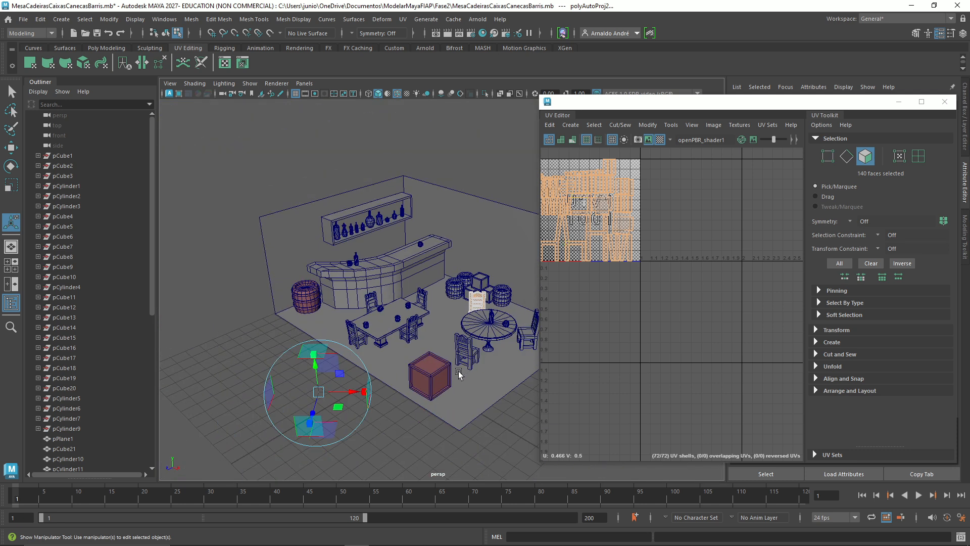
# Step: Unfold the UVs of the selected chair behind the round table and lay out its shells in the UV tile
pyautogui.scroll(2, 458, 373)
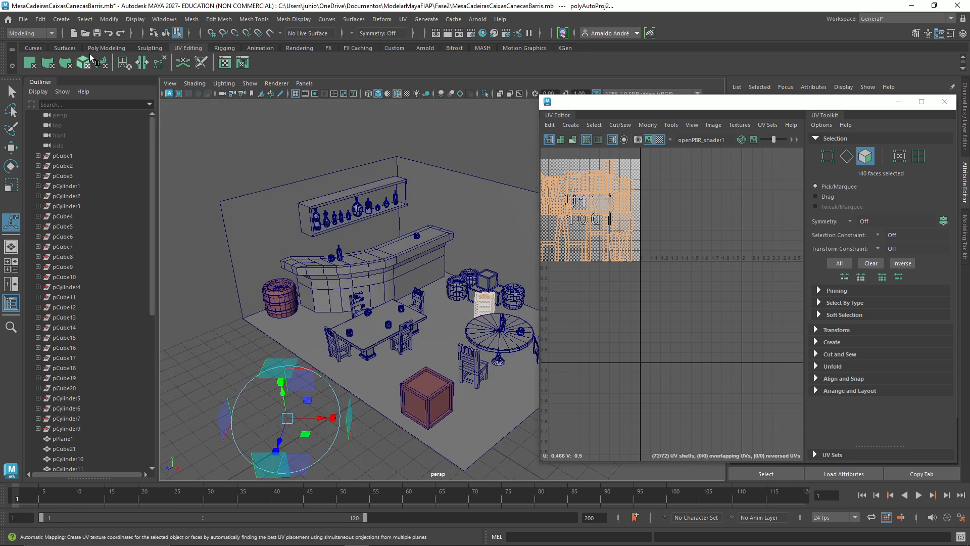
pyautogui.click(109, 20)
pyautogui.click(141, 96)
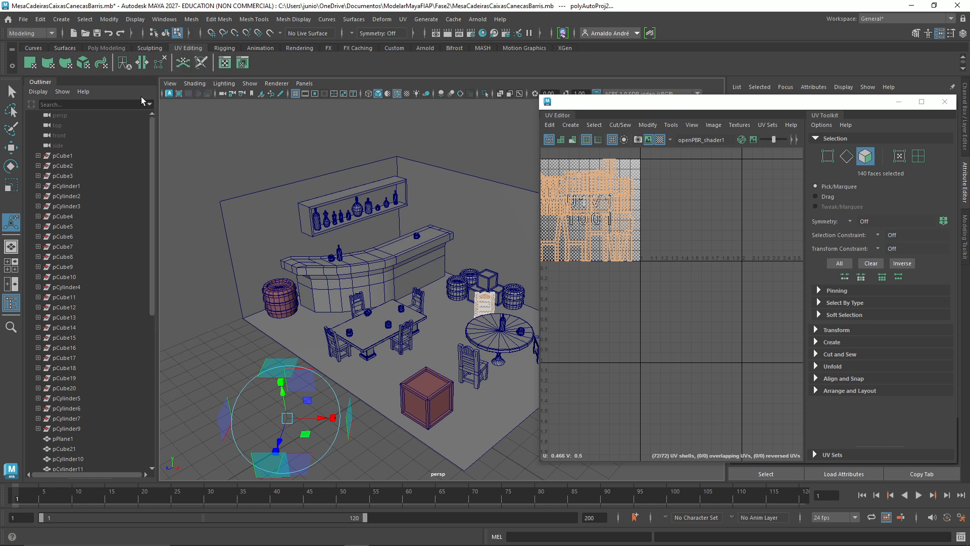
pyautogui.click(588, 125)
pyautogui.moveTo(643, 130)
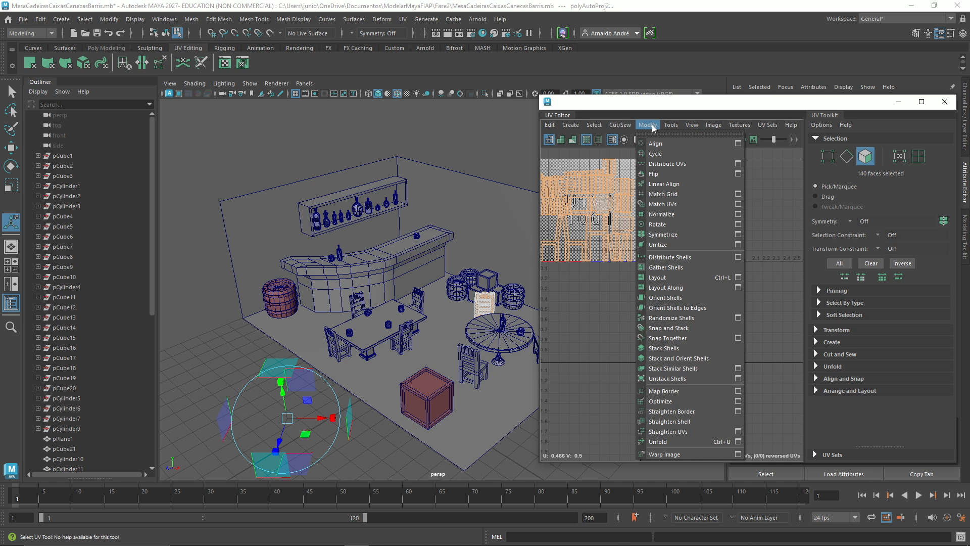
pyautogui.moveTo(679, 126)
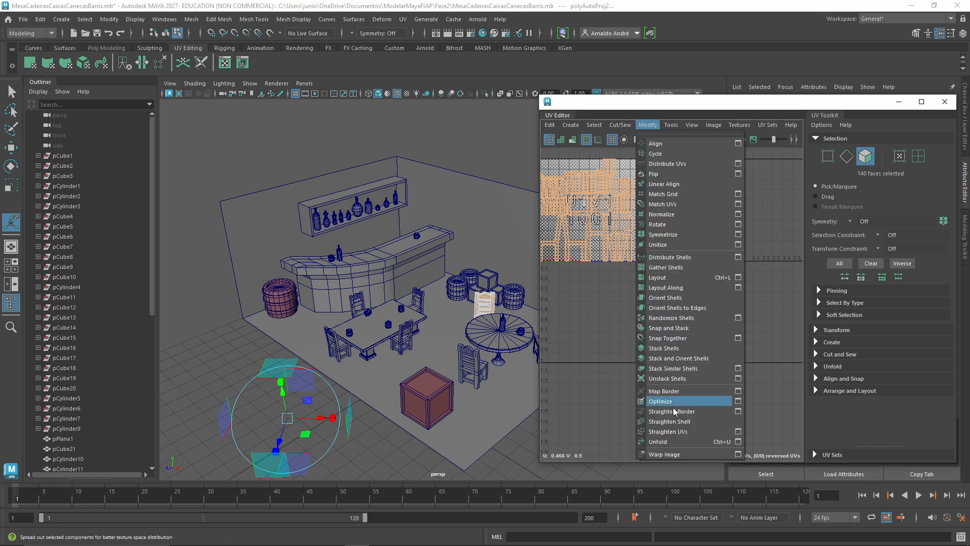
pyautogui.click(684, 440)
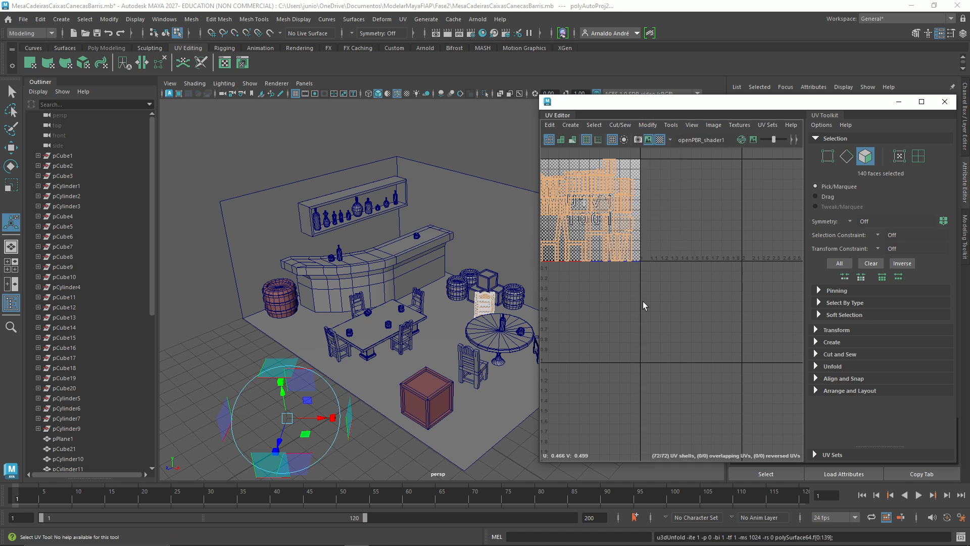
pyautogui.scroll(-1, 674, 258)
pyautogui.scroll(-1, 675, 256)
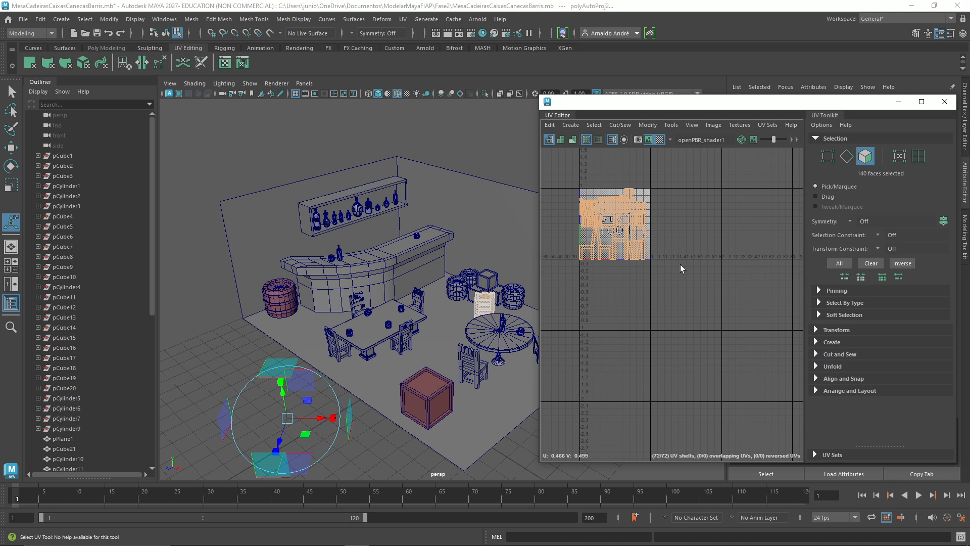
pyautogui.hotkey('ctrl', 'l')
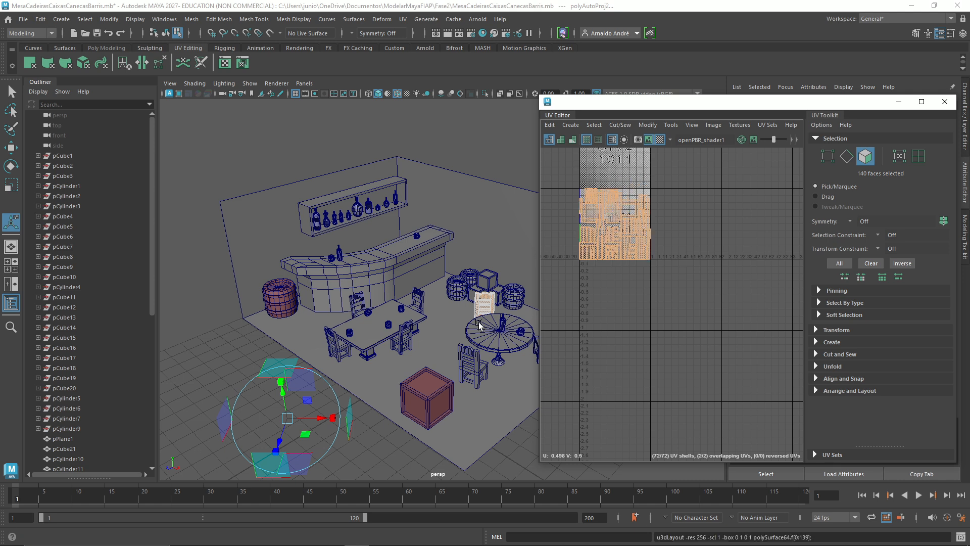
# Step: Deselect the chair behind the round table and inspect its checker pattern up close
pyautogui.scroll(3, 478, 323)
pyautogui.click(465, 329)
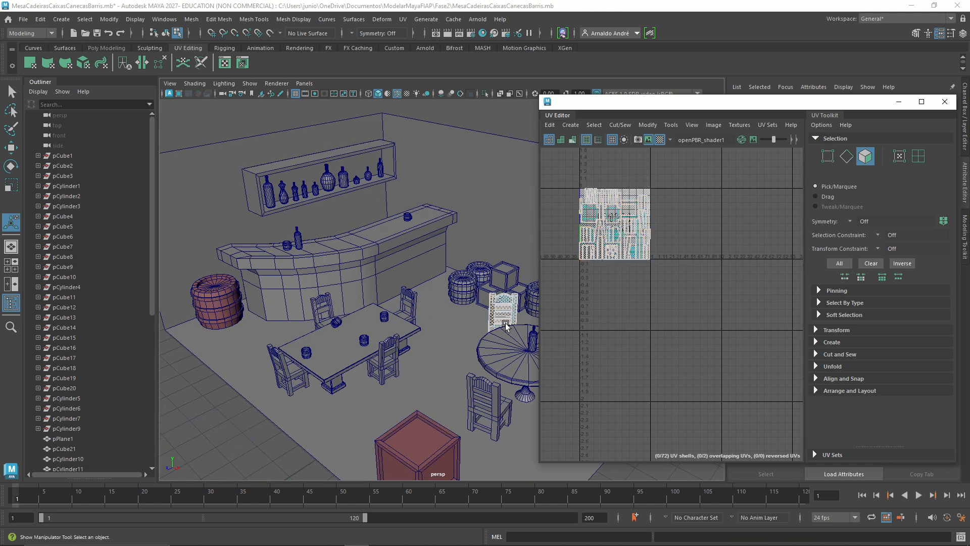
pyautogui.scroll(5, 454, 346)
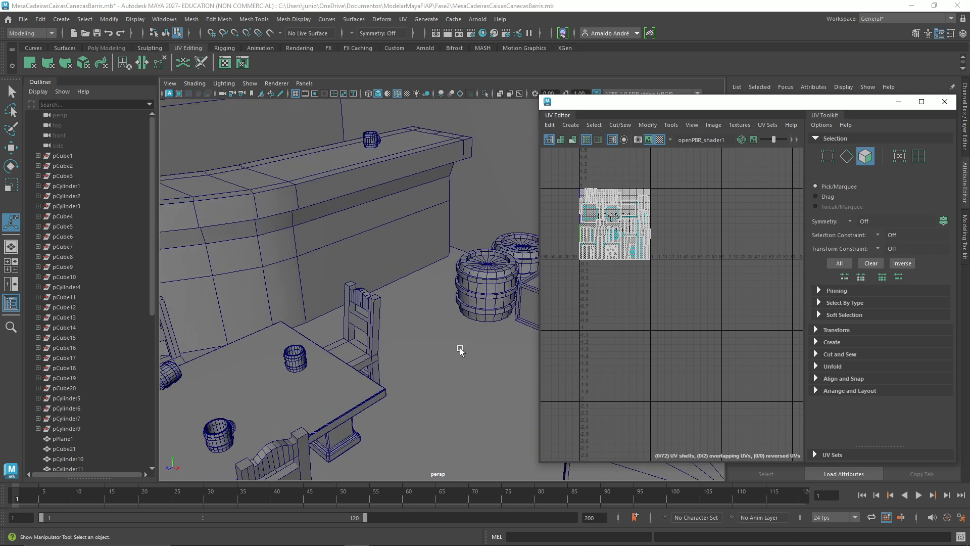
pyautogui.scroll(-2, 460, 357)
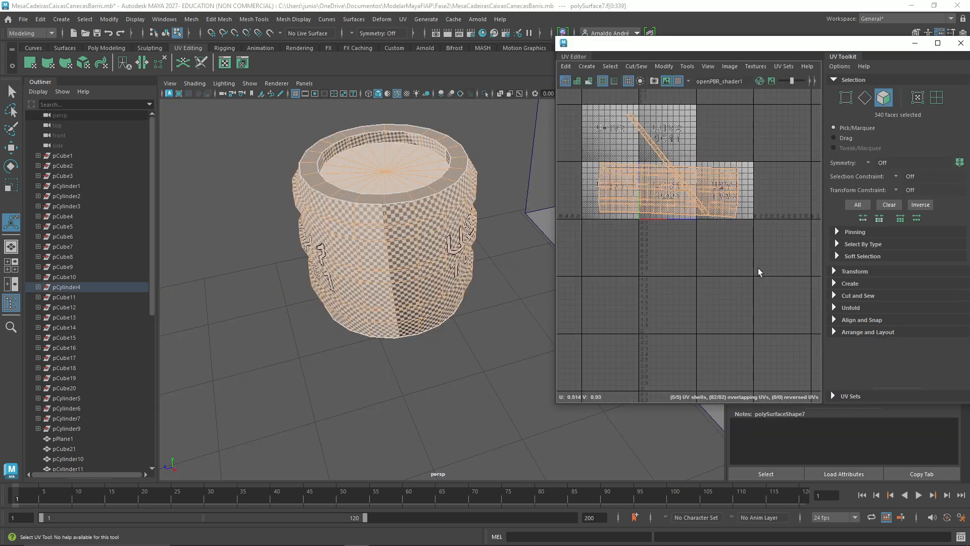
# Step: Lay out the selected barrel's UV shells and inspect the checker pattern around its body
pyautogui.click(661, 68)
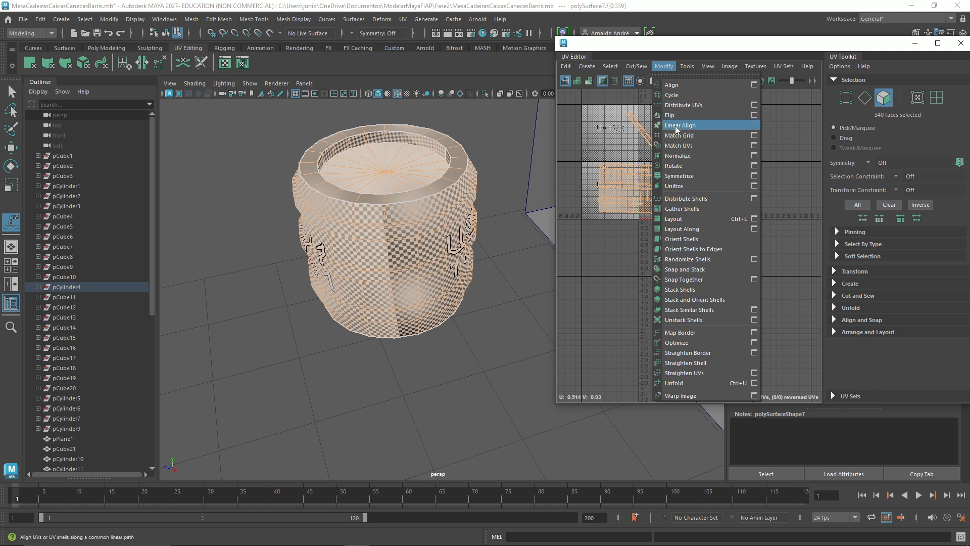
pyautogui.click(698, 218)
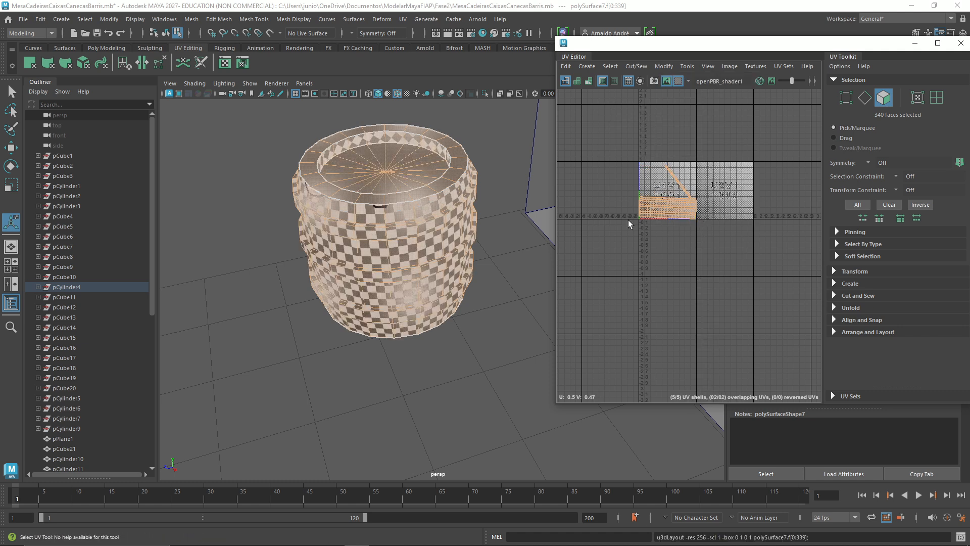
pyautogui.click(509, 208)
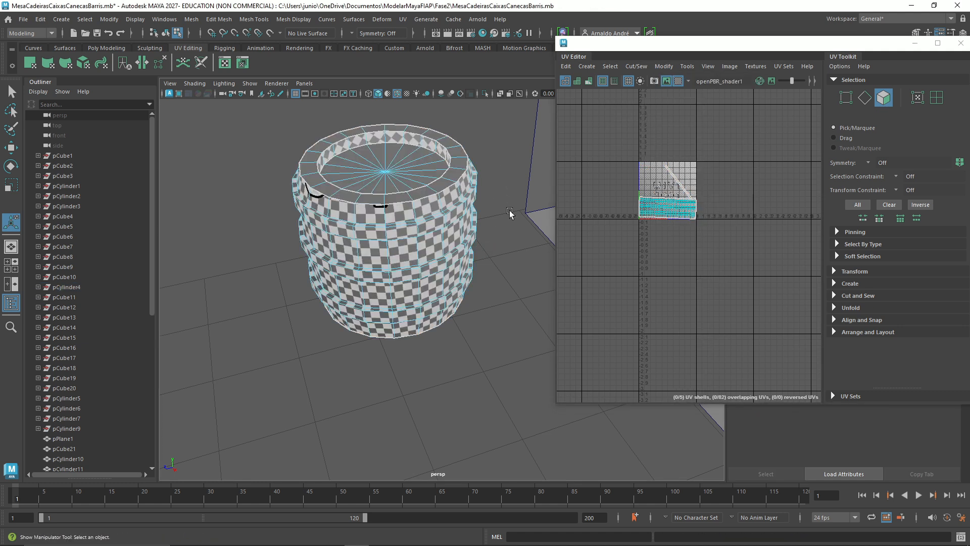
pyautogui.keyDown('alt'); pyautogui.moveTo(512, 212); pyautogui.dragTo(483, 216); pyautogui.keyUp('alt')
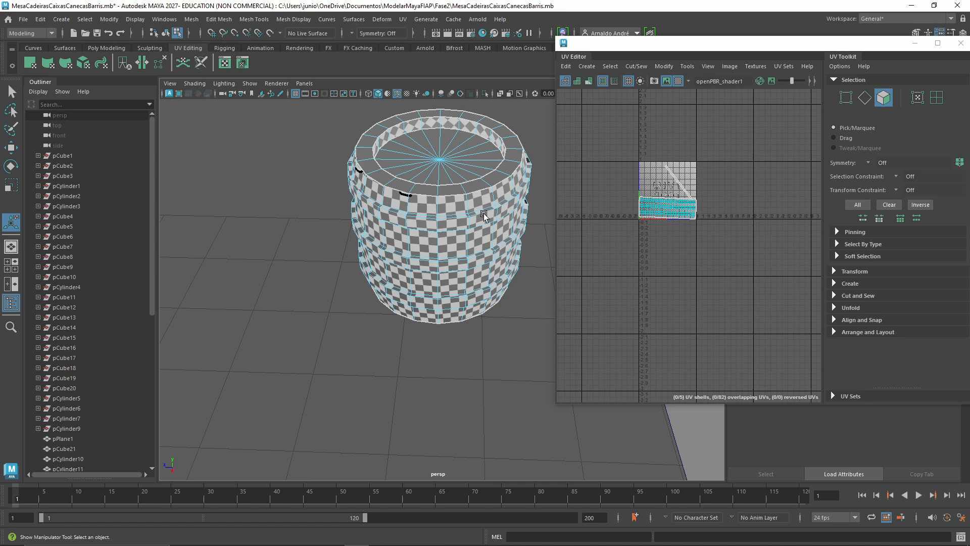
# Step: Select the triangular faces that form the barrel's recessed lid
pyautogui.click(510, 169)
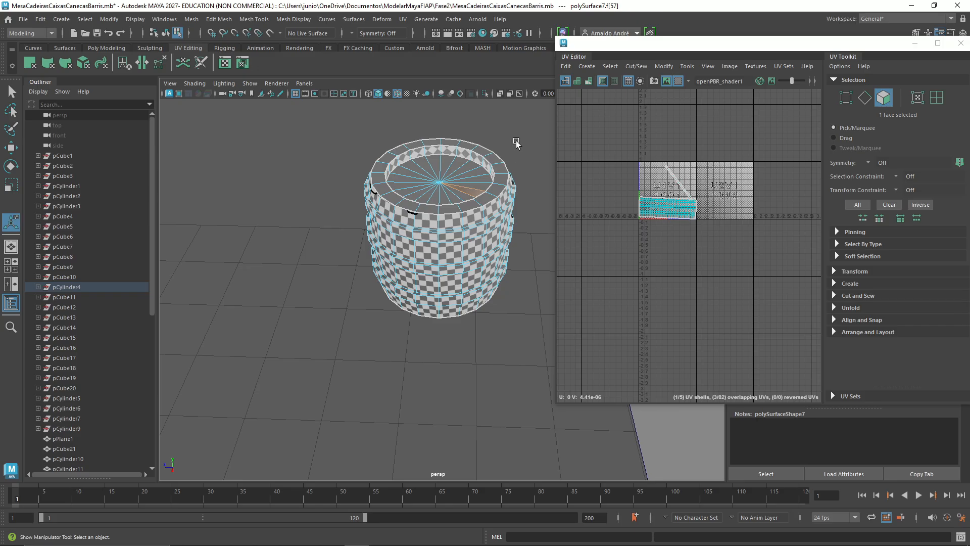
pyautogui.keyDown('alt'); pyautogui.moveTo(510, 223); pyautogui.dragTo(530, 143); pyautogui.keyUp('alt')
pyautogui.keyDown('alt'); pyautogui.moveTo(530, 161); pyautogui.dragTo(474, 194, button='middle'); pyautogui.keyUp('alt')
pyautogui.moveTo(474, 193)
pyautogui.keyDown('alt'); pyautogui.mouseDown()
pyautogui.moveTo(483, 172)
pyautogui.moveTo(489, 208)
pyautogui.moveTo(504, 208)
pyautogui.moveTo(475, 208)
pyautogui.mouseUp(); pyautogui.keyUp('alt')
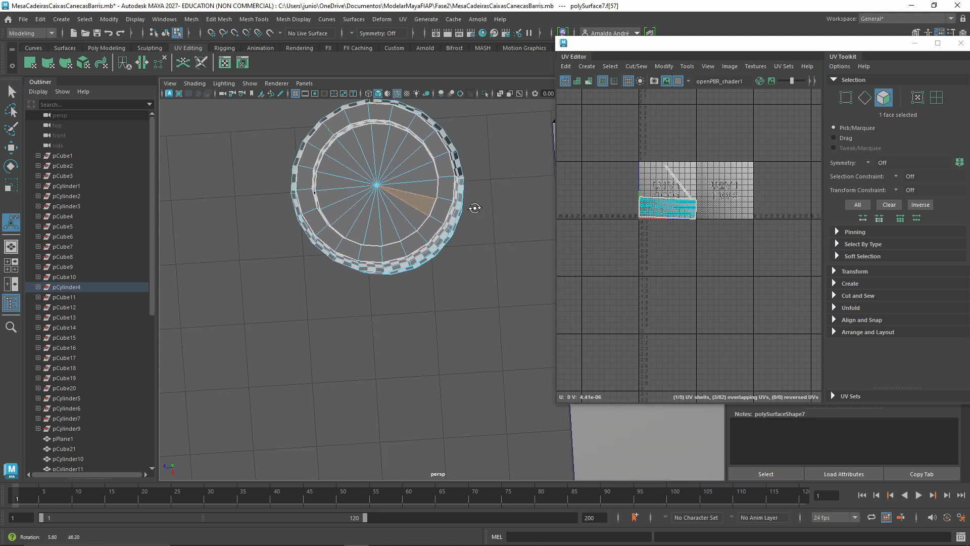
pyautogui.keyDown('shift'); pyautogui.click(447, 163); pyautogui.keyUp('shift')
pyautogui.keyDown('shift'); pyautogui.doubleClick(438, 146); pyautogui.keyUp('shift')
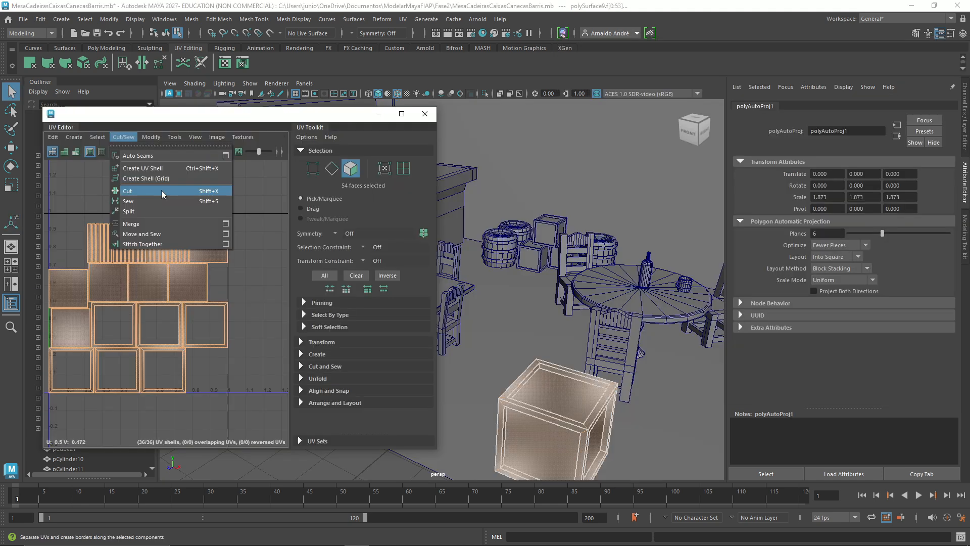
# Step: Complete the selection of the barrel's lid, rim and bottom faces and apply planar mapping to them
pyautogui.moveTo(153, 141)
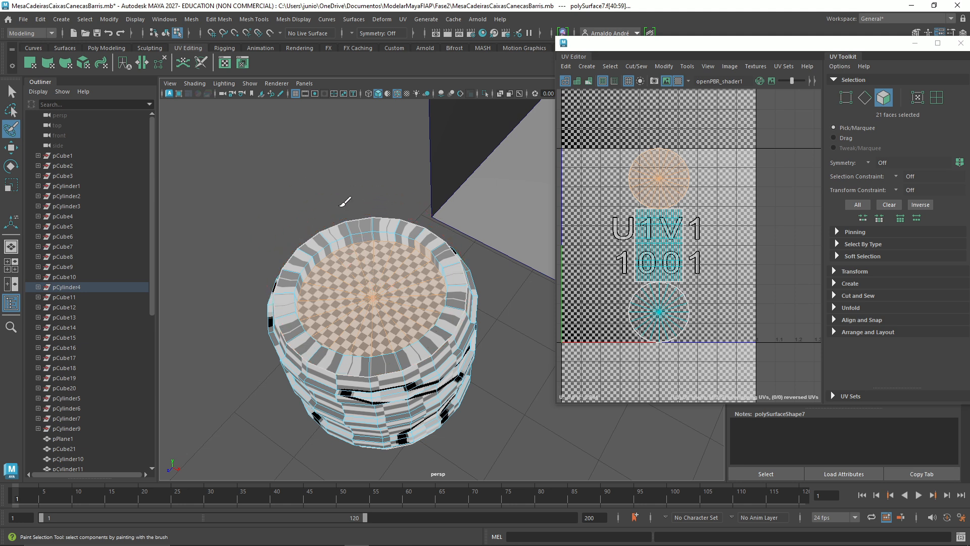
pyautogui.moveTo(378, 257)
pyautogui.keyDown('alt'); pyautogui.mouseDown(button='middle')
pyautogui.moveTo(339, 200)
pyautogui.moveTo(341, 211)
pyautogui.mouseUp(button='middle'); pyautogui.keyUp('alt')
pyautogui.moveTo(392, 263)
pyautogui.keyDown('alt'); pyautogui.mouseDown()
pyautogui.moveTo(379, 181)
pyautogui.moveTo(357, 138)
pyautogui.moveTo(292, 137)
pyautogui.moveTo(292, 205)
pyautogui.moveTo(483, 204)
pyautogui.moveTo(573, 220)
pyautogui.moveTo(480, 242)
pyautogui.moveTo(390, 281)
pyautogui.moveTo(353, 145)
pyautogui.moveTo(346, 270)
pyautogui.mouseUp(); pyautogui.keyUp('alt')
pyautogui.moveTo(342, 418); pyautogui.dragTo(351, 395)
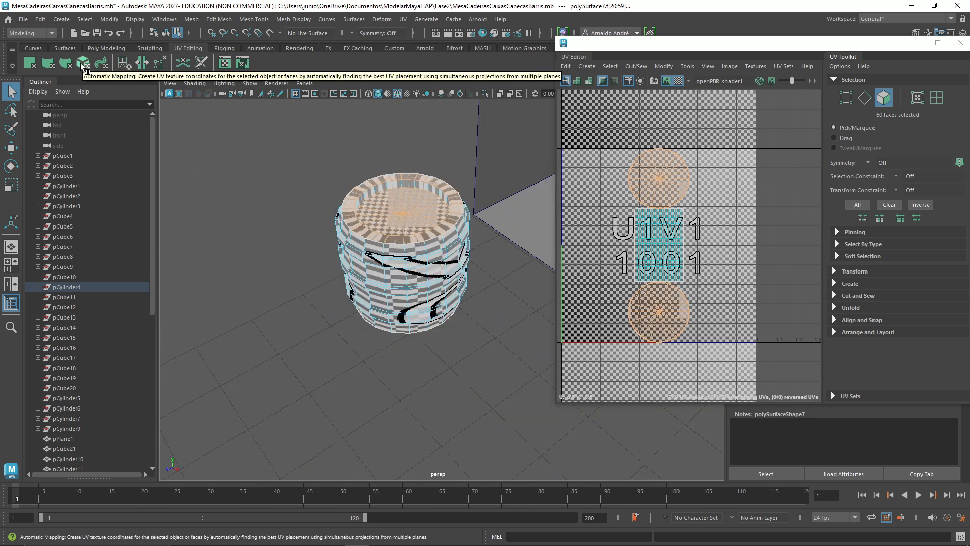
pyautogui.click(31, 63)
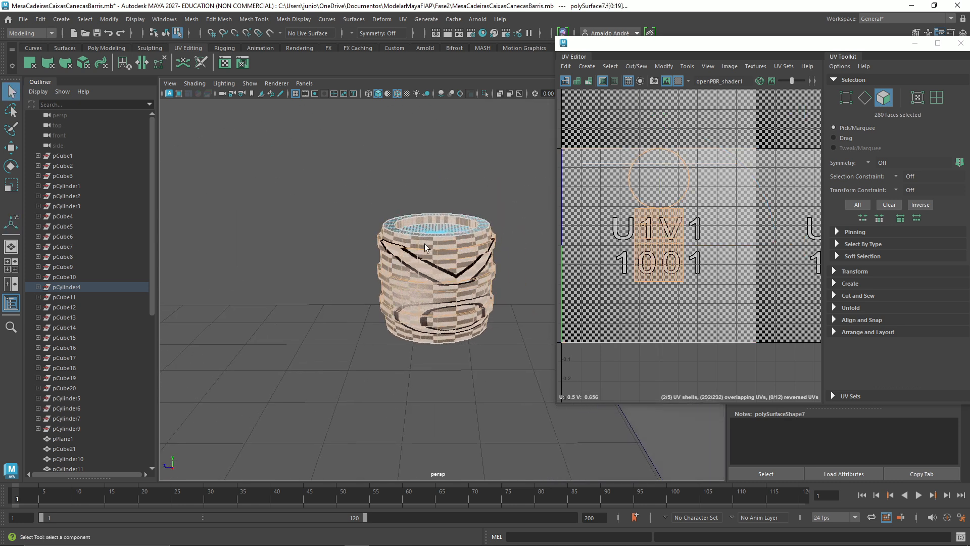
# Step: Apply cylindrical mapping to the barrel's remaining side faces and unfold the whole barrel's UVs
pyautogui.click(49, 64)
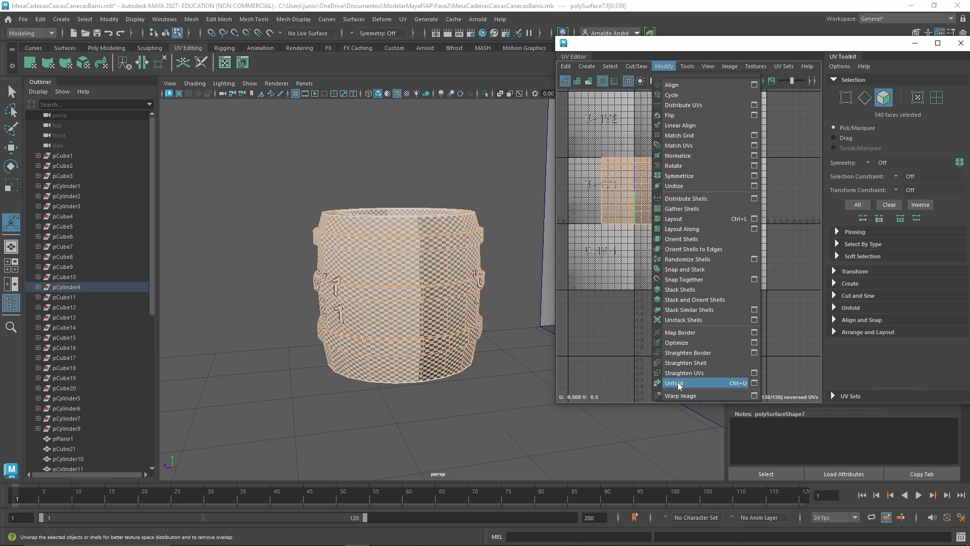
pyautogui.click(675, 383)
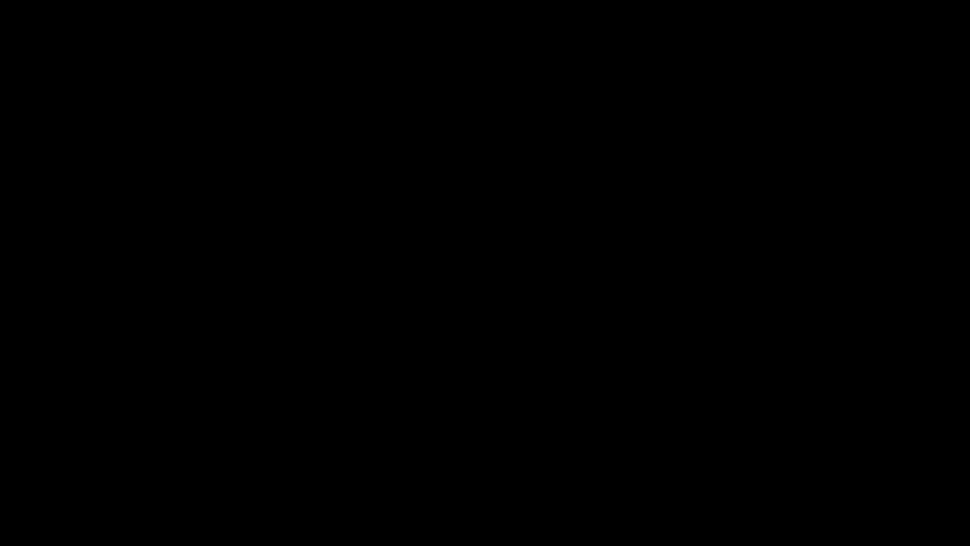
# Step: Unfold and lay out the UVs of the chair in front of the round table
pyautogui.press('a')
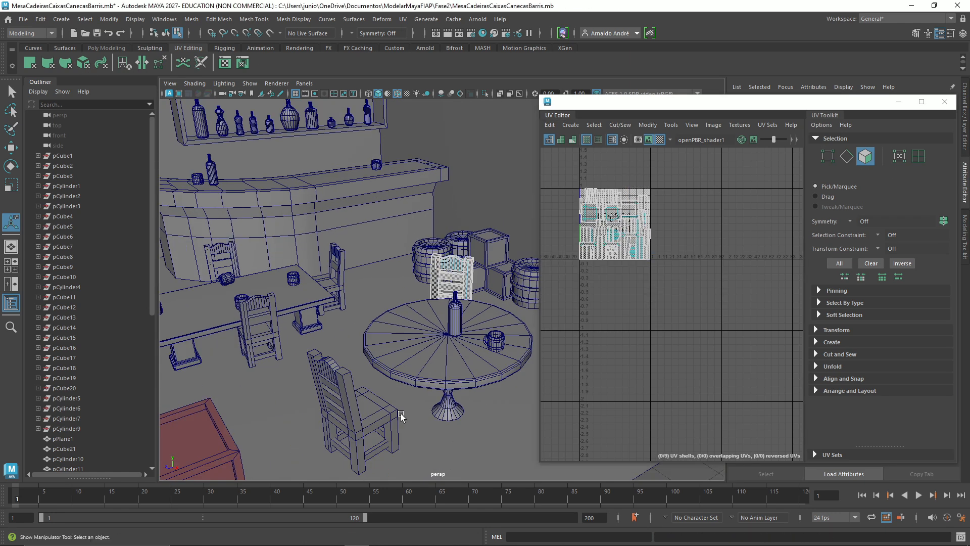
pyautogui.click(359, 411)
pyautogui.hotkey('ctrl', 'u')
pyautogui.hotkey('ctrl', 'l')
pyautogui.scroll(5, 423, 433)
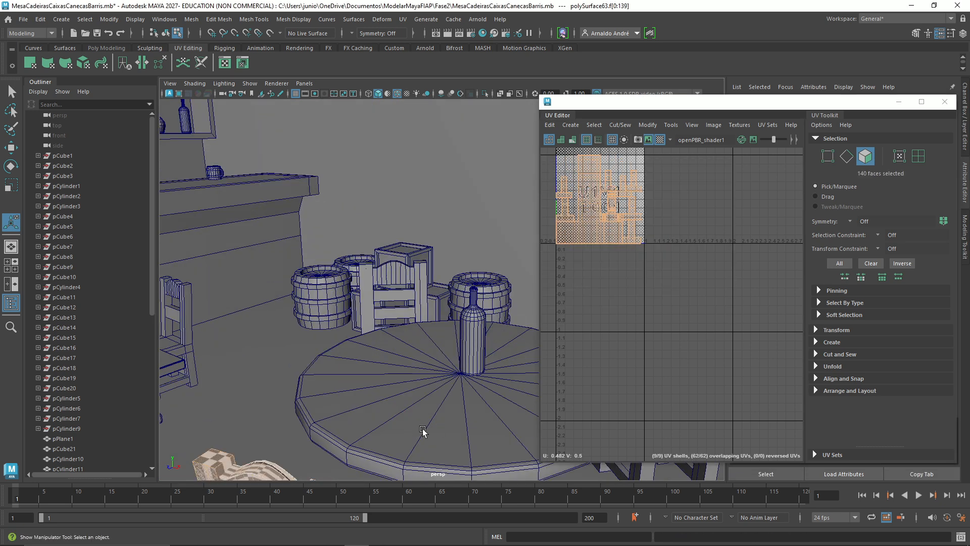
pyautogui.scroll(-5, 422, 433)
pyautogui.moveTo(431, 374)
pyautogui.keyDown('alt'); pyautogui.mouseDown()
pyautogui.moveTo(339, 394)
pyautogui.moveTo(418, 365)
pyautogui.mouseUp(); pyautogui.keyUp('alt')
pyautogui.hotkey('ctrl', 'u')
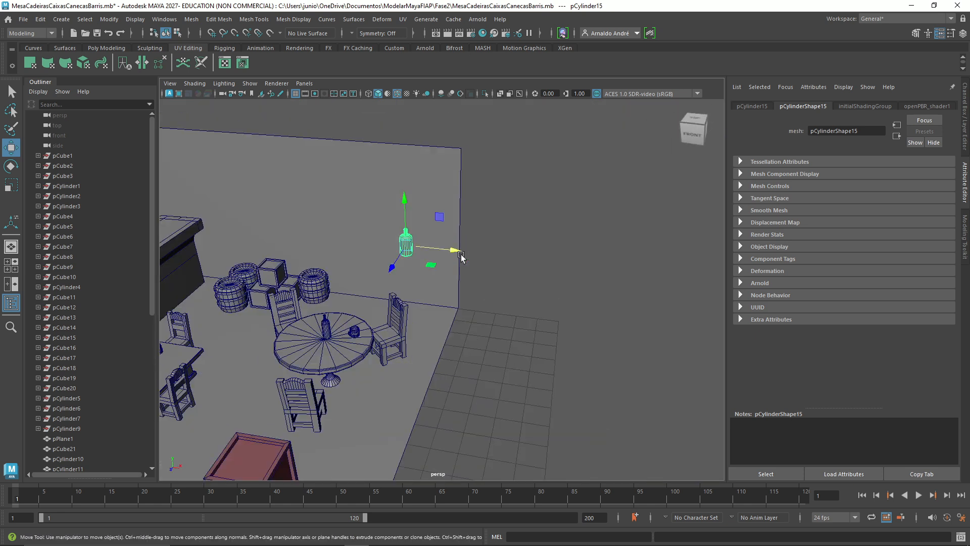
# Step: Select a vertical line of edges down the bottle's neck and body, along with the top rim loop, as UV seams
pyautogui.press('f')
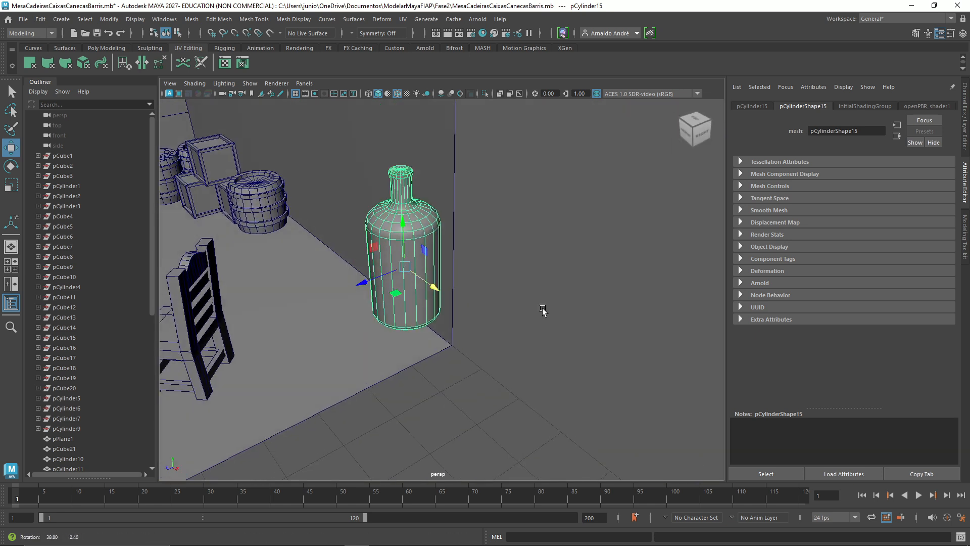
pyautogui.scroll(3, 547, 312)
pyautogui.click(549, 323)
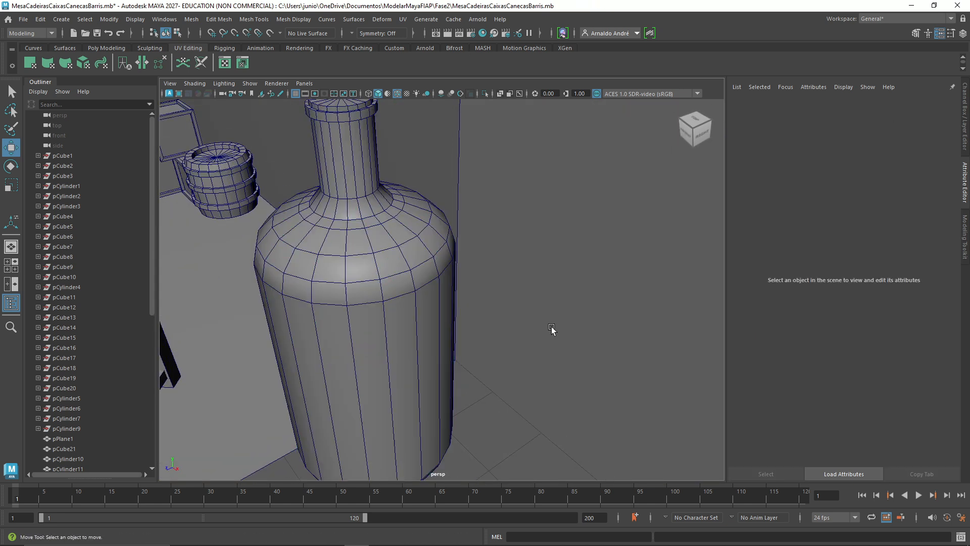
pyautogui.scroll(-5, 551, 327)
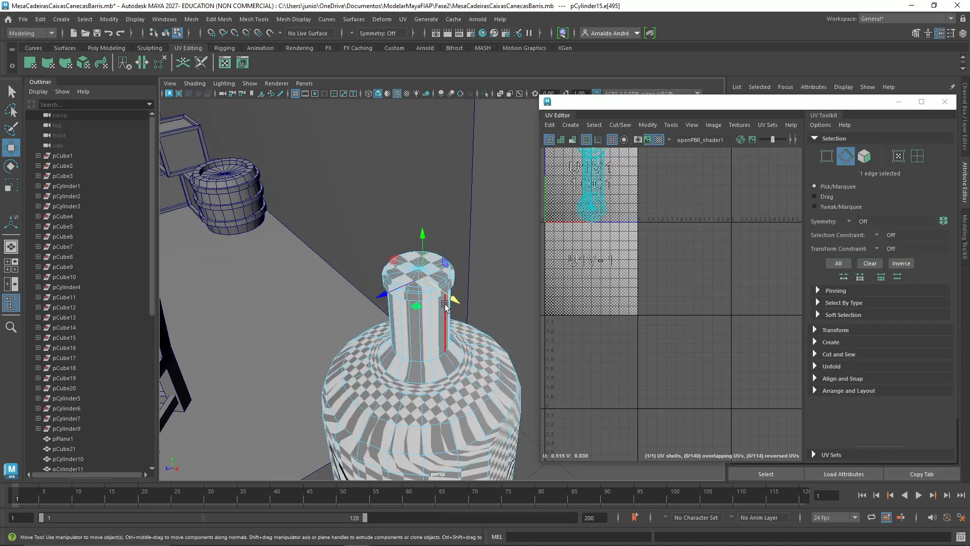
pyautogui.press('q')
pyautogui.click(380, 399)
pyautogui.keyDown('alt'); pyautogui.moveTo(384, 408); pyautogui.dragTo(414, 296); pyautogui.keyUp('alt')
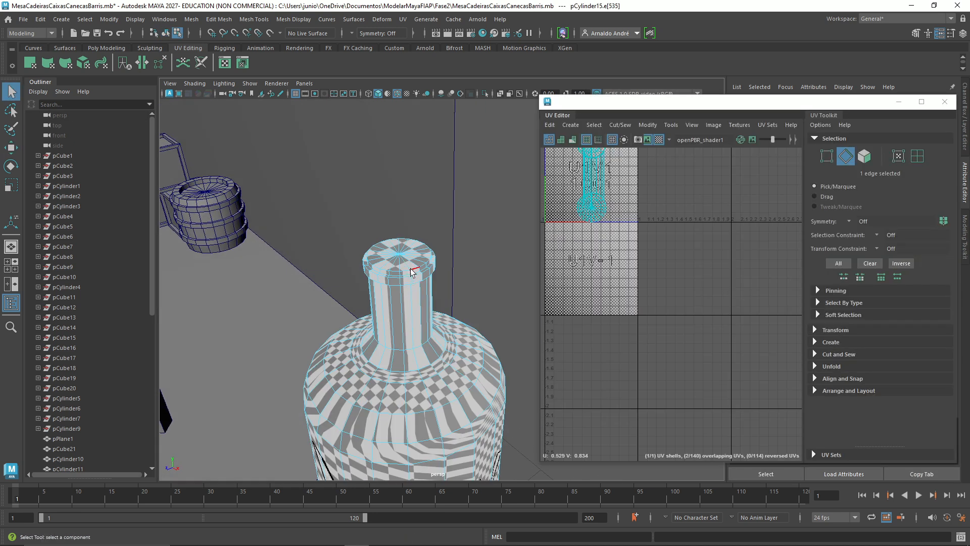
pyautogui.keyDown('shift'); pyautogui.click(437, 421); pyautogui.keyUp('shift')
pyautogui.keyDown('shift'); pyautogui.click(442, 442); pyautogui.keyUp('shift')
pyautogui.scroll(-5, 443, 444)
pyautogui.keyDown('shift'); pyautogui.click(445, 376); pyautogui.keyUp('shift')
pyautogui.scroll(5, 443, 374)
pyautogui.keyDown('alt'); pyautogui.moveTo(400, 286); pyautogui.dragTo(514, 366, button='middle'); pyautogui.keyUp('alt')
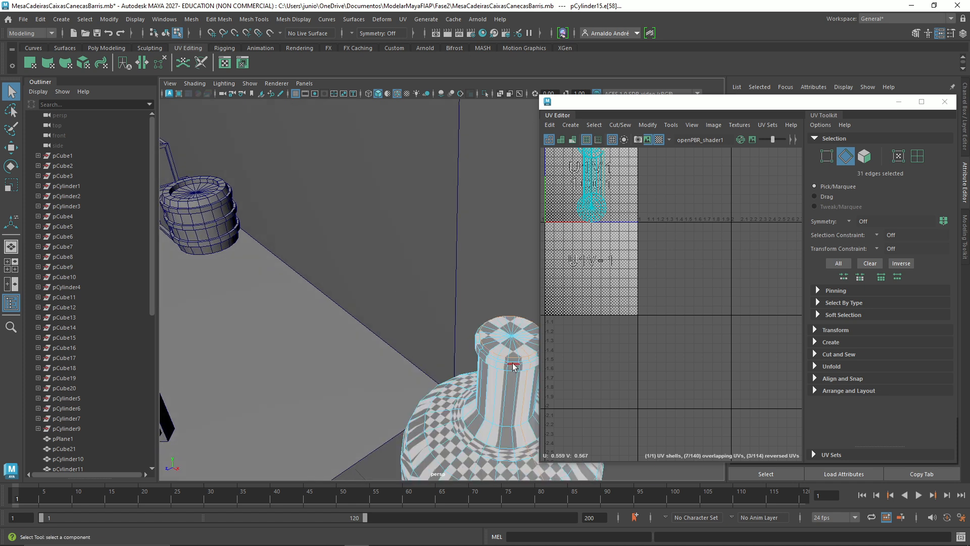
# Step: Add the edge loops at the bottle's lip, neck and shoulder to the selection and cut the UVs along them
pyautogui.keyDown('alt'); pyautogui.moveTo(507, 362); pyautogui.dragTo(433, 362); pyautogui.keyUp('alt')
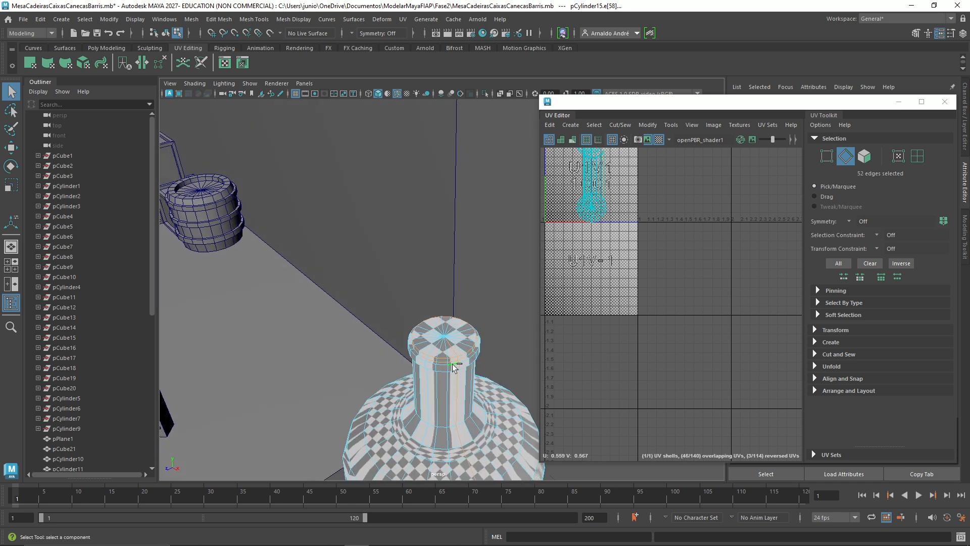
pyautogui.keyDown('shift'); pyautogui.doubleClick(453, 427); pyautogui.keyUp('shift')
pyautogui.keyDown('shift'); pyautogui.doubleClick(453, 448); pyautogui.keyUp('shift')
pyautogui.keyDown('alt'); pyautogui.moveTo(467, 450); pyautogui.dragTo(387, 225); pyautogui.keyUp('alt')
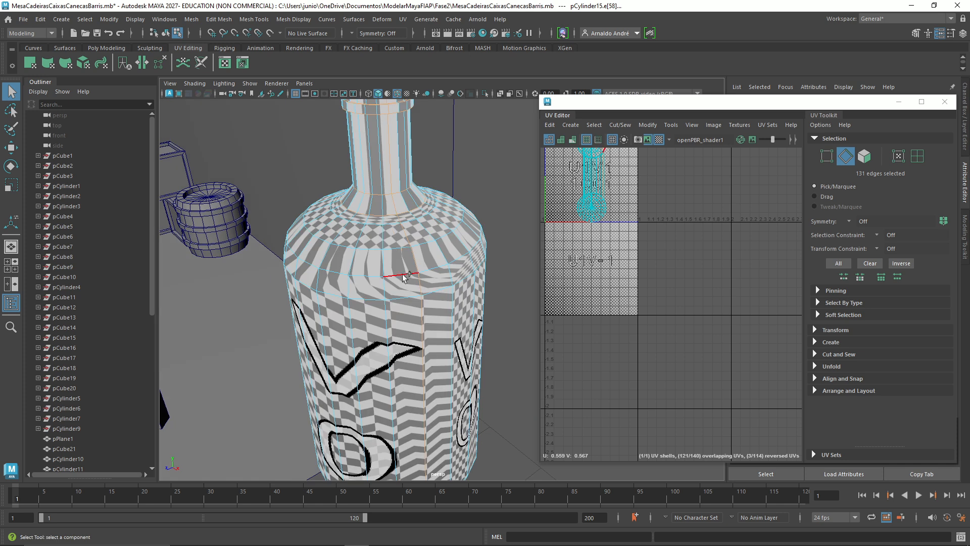
pyautogui.keyDown('shift'); pyautogui.doubleClick(399, 275); pyautogui.keyUp('shift')
pyautogui.keyDown('alt'); pyautogui.moveTo(428, 155); pyautogui.dragTo(324, 218); pyautogui.keyUp('alt')
pyautogui.keyDown('alt'); pyautogui.moveTo(446, 305); pyautogui.dragTo(386, 296); pyautogui.keyUp('alt')
pyautogui.scroll(4, 371, 328)
pyautogui.click(620, 125)
pyautogui.click(628, 152)
# Step: Select the edge loop on the underside of the bottle and cut the UVs along it
pyautogui.scroll(-4, 437, 379)
pyautogui.keyDown('shift'); pyautogui.doubleClick(377, 312); pyautogui.keyUp('shift')
pyautogui.scroll(3, 392, 359)
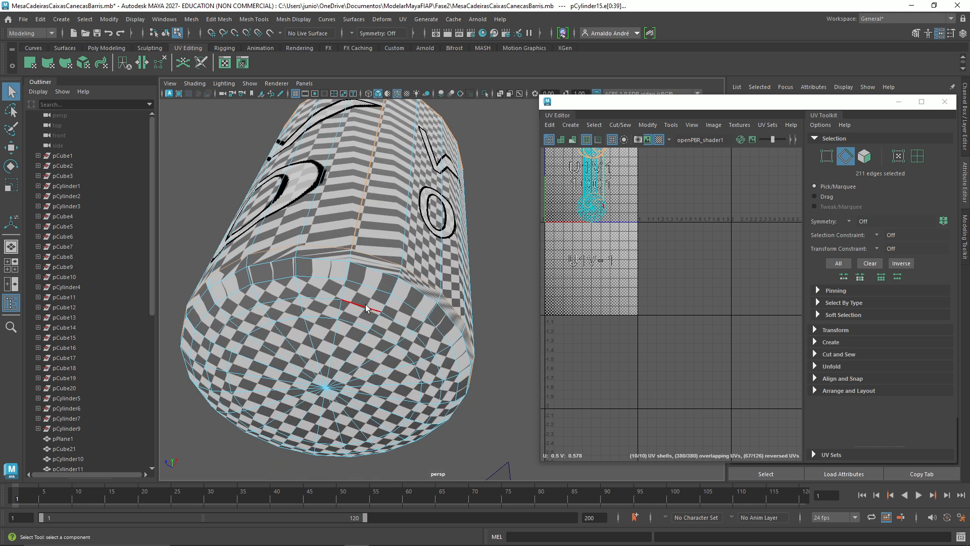
pyautogui.click(620, 125)
pyautogui.click(628, 152)
pyautogui.scroll(-5, 350, 328)
pyautogui.keyDown('alt'); pyautogui.moveTo(351, 328); pyautogui.dragTo(384, 399); pyautogui.keyUp('alt')
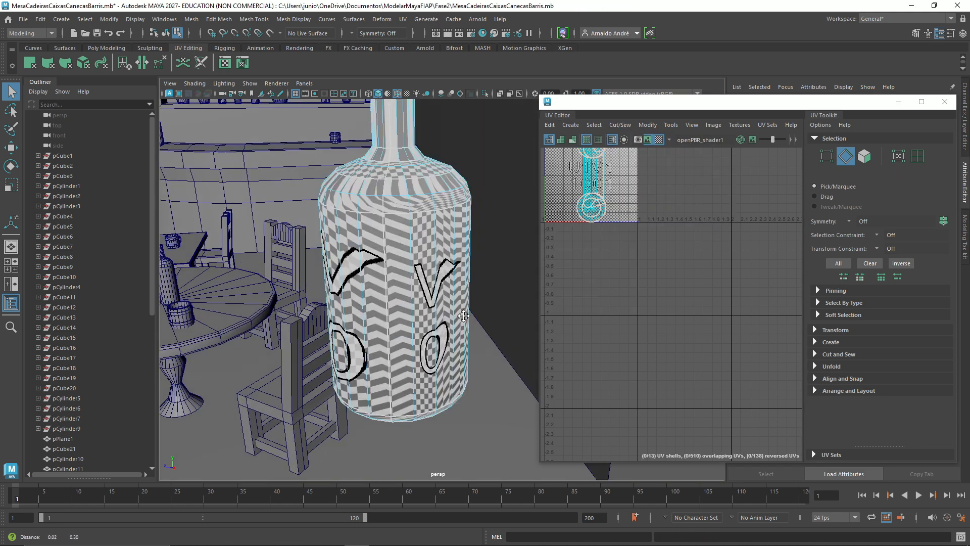
# Step: Select all of the bottle's UV edges, unfold and lay out its shells, and check the checker pattern on its body and base
pyautogui.keyDown('alt'); pyautogui.moveTo(419, 263); pyautogui.dragTo(427, 373, button='middle'); pyautogui.keyUp('alt')
pyautogui.scroll(2, 592, 202)
pyautogui.keyDown('alt'); pyautogui.moveTo(592, 202); pyautogui.dragTo(617, 287, button='middle'); pyautogui.keyUp('alt')
pyautogui.moveTo(662, 174); pyautogui.dragTo(574, 326)
pyautogui.scroll(-3, 384, 226)
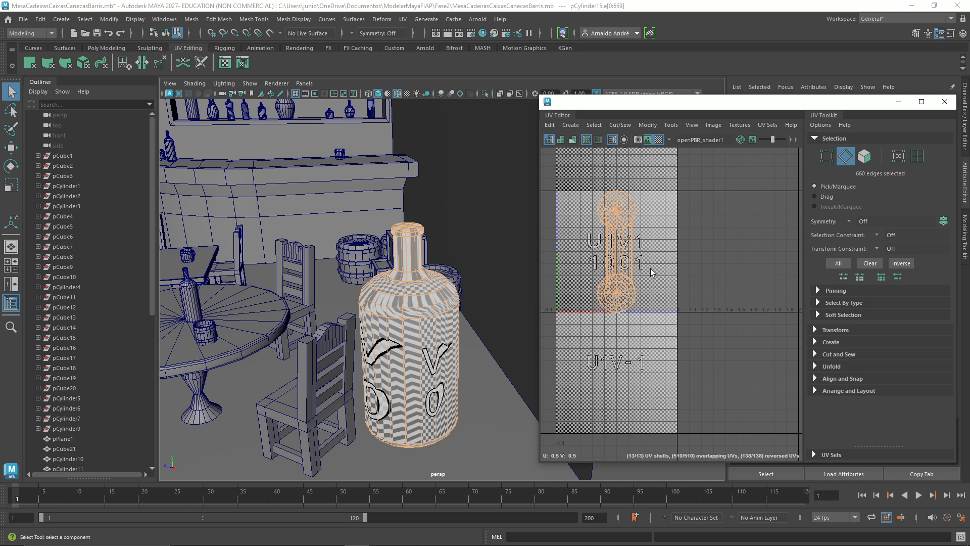
pyautogui.hotkey('ctrl', 'u')
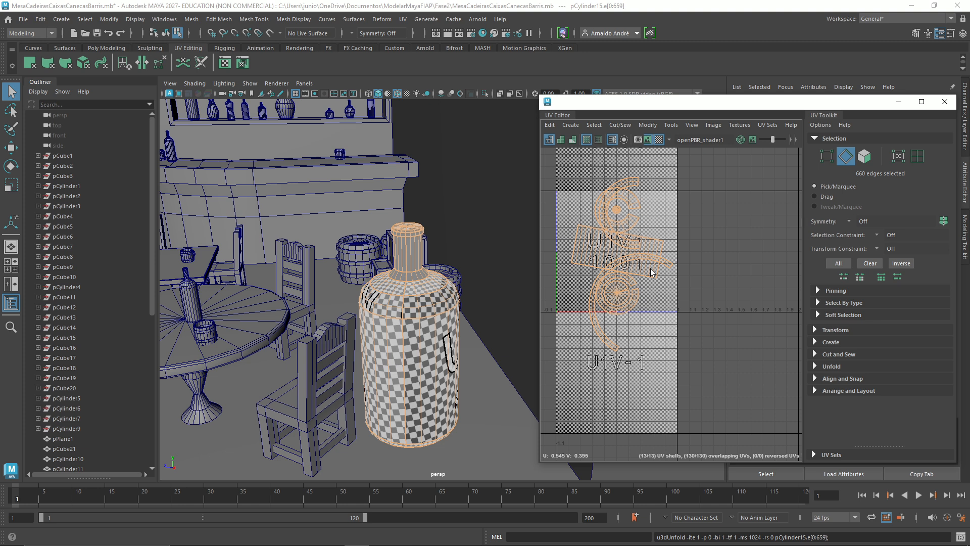
pyautogui.hotkey('ctrl', 'l')
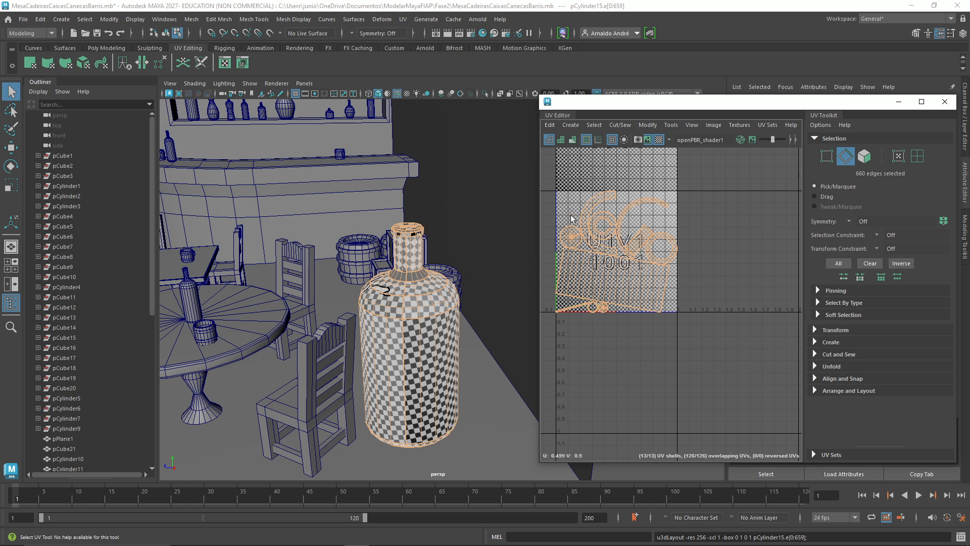
pyautogui.keyDown('alt'); pyautogui.moveTo(454, 278); pyautogui.dragTo(319, 238); pyautogui.keyUp('alt')
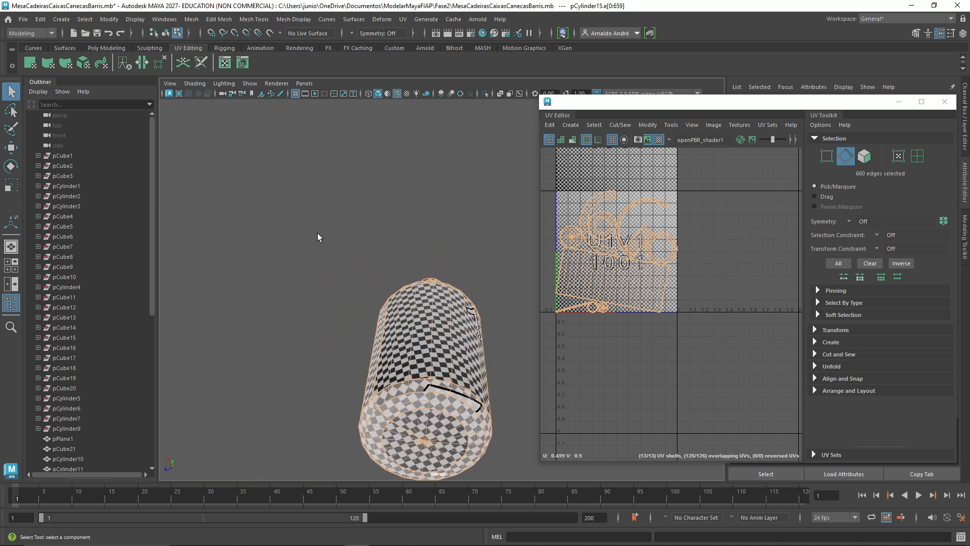
pyautogui.keyDown('alt'); pyautogui.moveTo(474, 295); pyautogui.dragTo(570, 329); pyautogui.keyUp('alt')
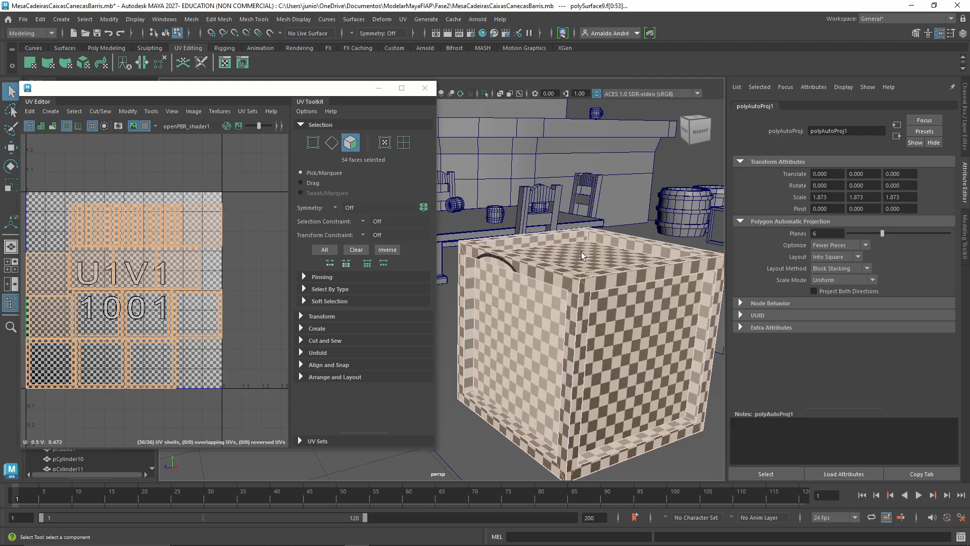
# Step: Inspect the checker pattern on the crate from several sides and close the UV Editor
pyautogui.keyDown('alt'); pyautogui.moveTo(581, 255); pyautogui.dragTo(602, 242); pyautogui.keyUp('alt')
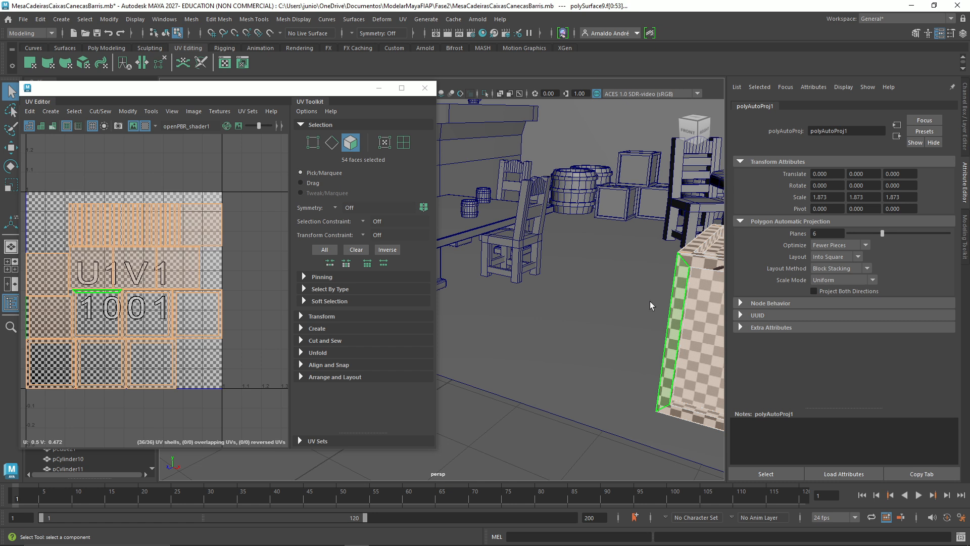
pyautogui.press('f')
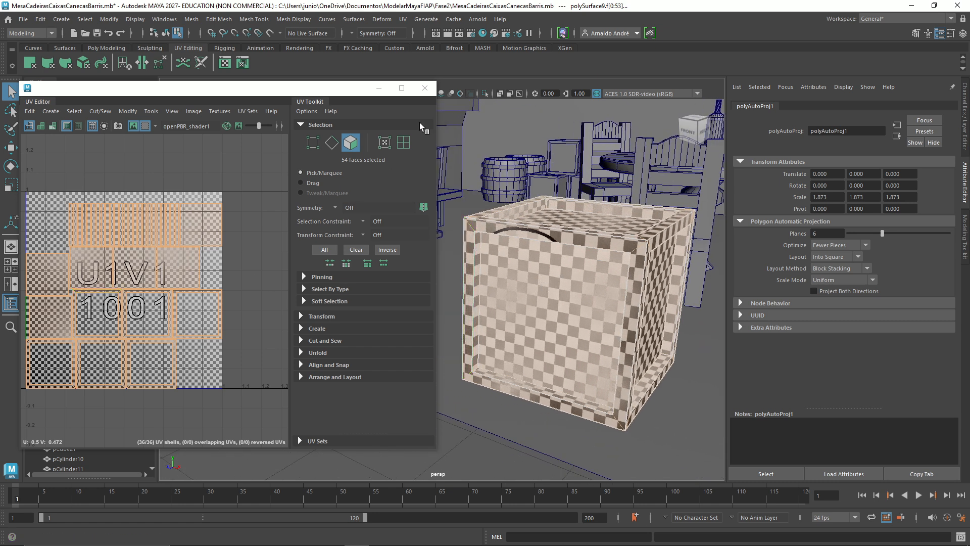
pyautogui.click(428, 88)
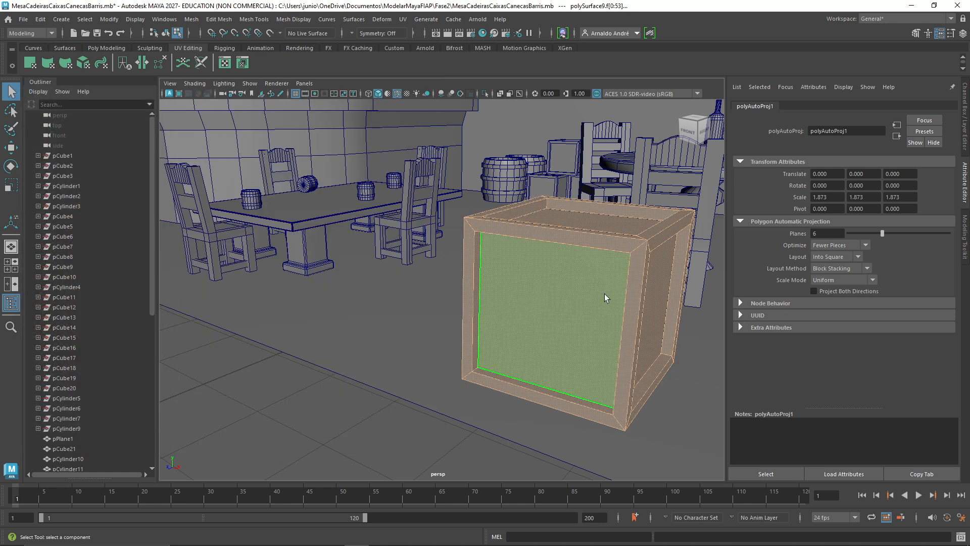
# Step: Assign materials to the crate and the bar counter and a dark red Lambert to the round table, and return to object selection
pyautogui.keyDown('alt'); pyautogui.moveTo(632, 216); pyautogui.dragTo(539, 298, button='right'); pyautogui.keyUp('alt')
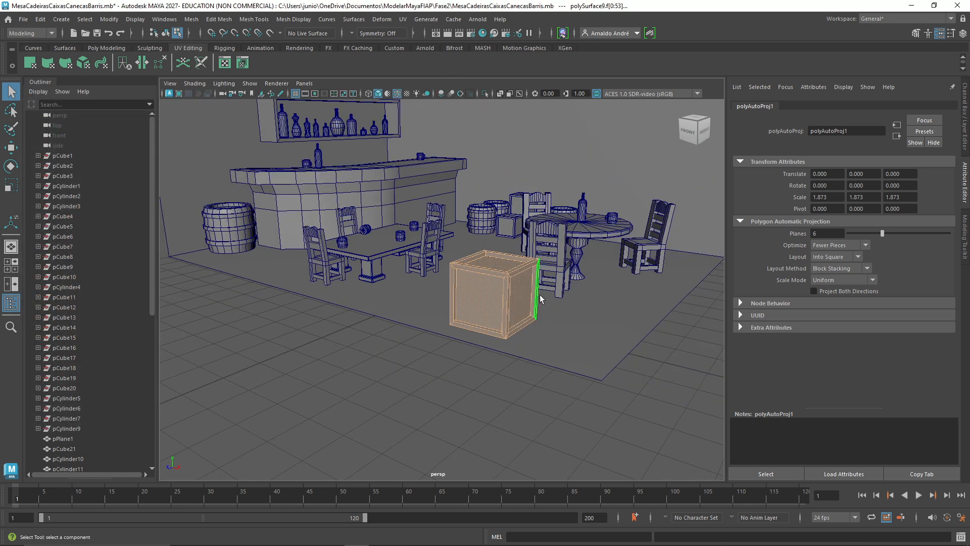
pyautogui.click(493, 292)
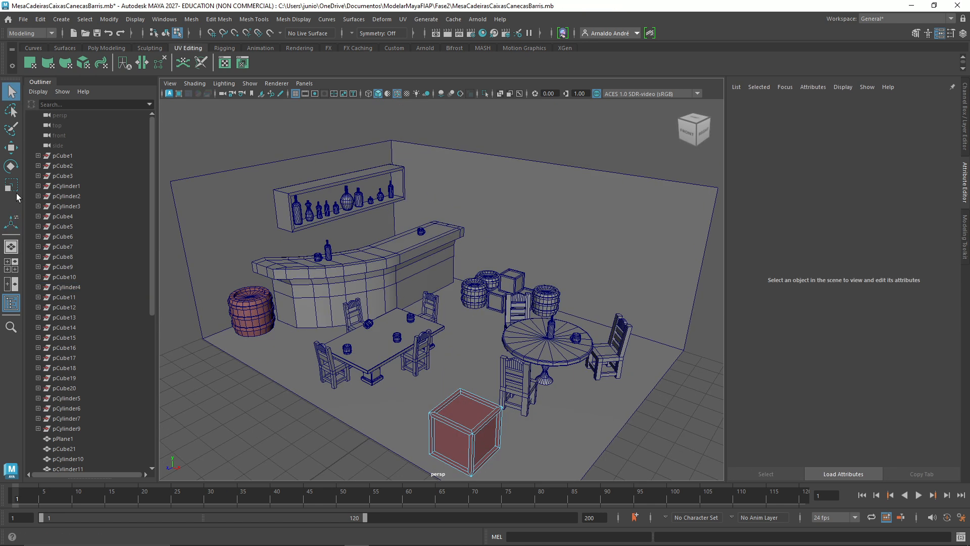
pyautogui.moveTo(354, 252); pyautogui.dragTo(457, 477, button='right')
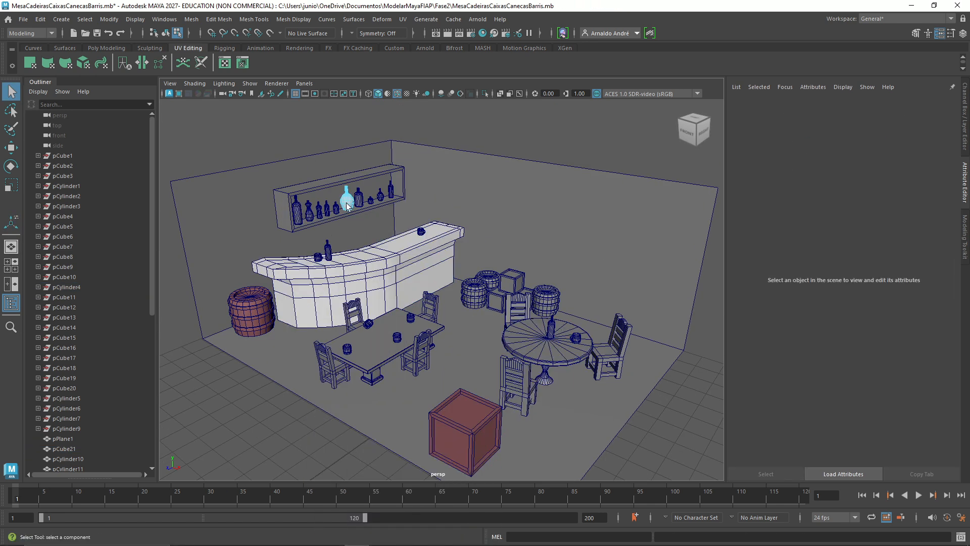
pyautogui.click(548, 343)
pyautogui.moveTo(548, 349); pyautogui.dragTo(581, 384, button='right')
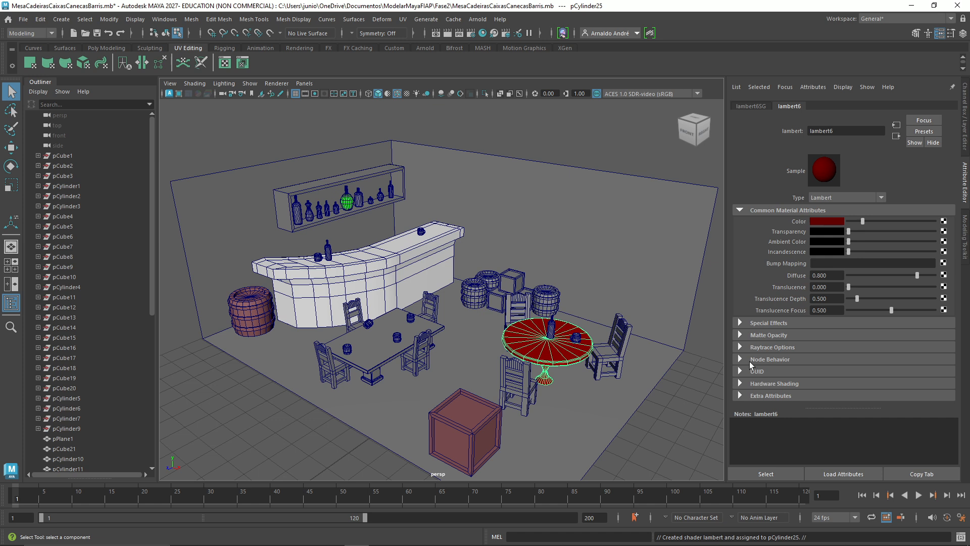
pyautogui.click(654, 417)
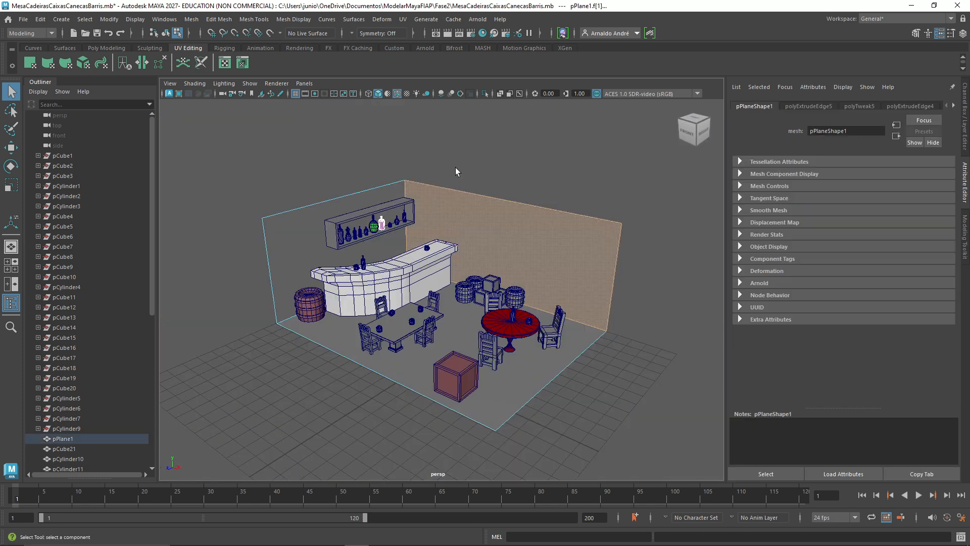
pyautogui.press('F8')
# Step: Set up an export of the whole scene as Taberna in the Modelos\Taberna_Medieval folder and open the file type choices
pyautogui.click(23, 19)
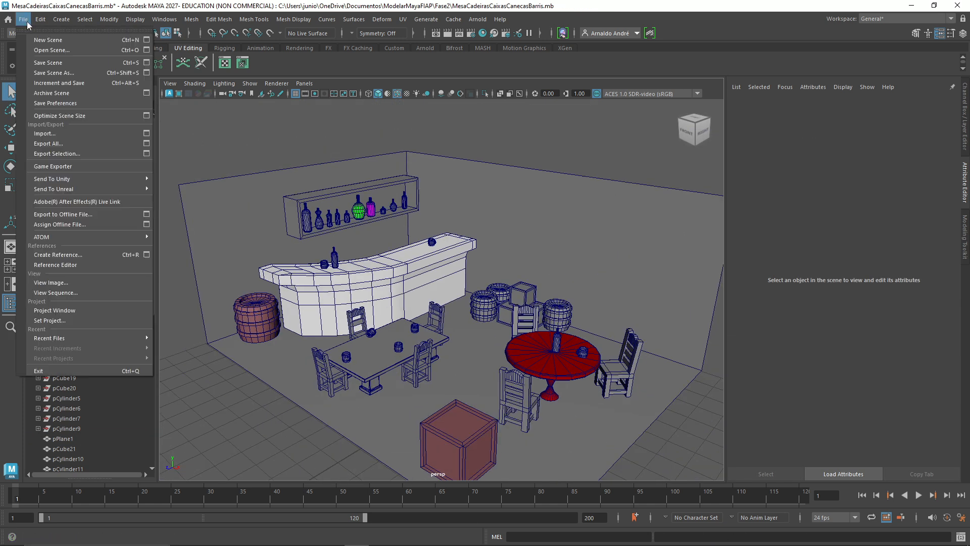
pyautogui.click(49, 144)
pyautogui.write('Modelos')
pyautogui.write('Taberna_Medieval')
pyautogui.write('Taberna')
pyautogui.click(218, 398)
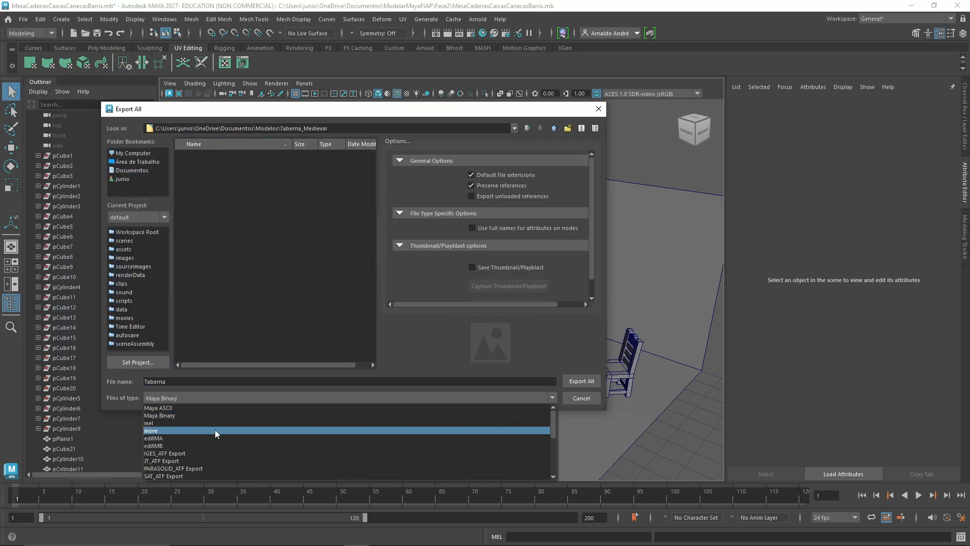